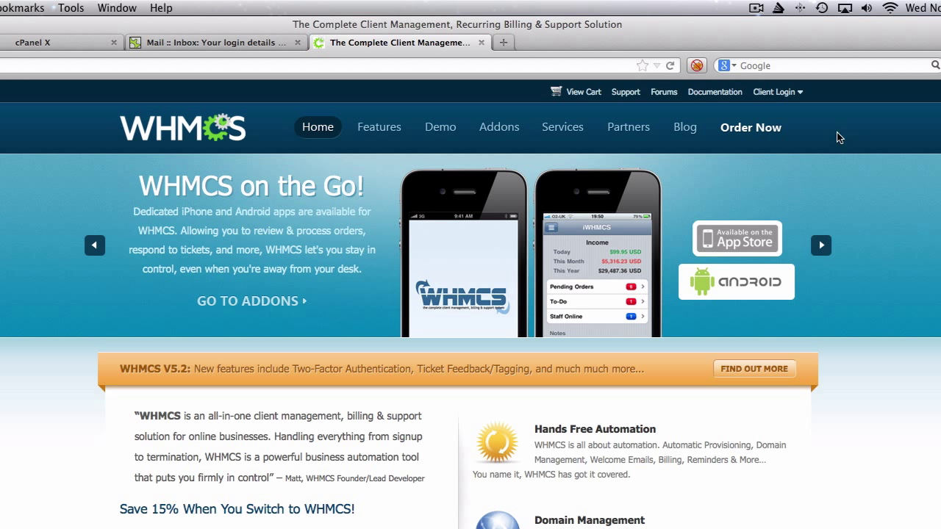
Step: Log in to the WHMCS client area with the account email and a retyped password
left_click(775, 92)
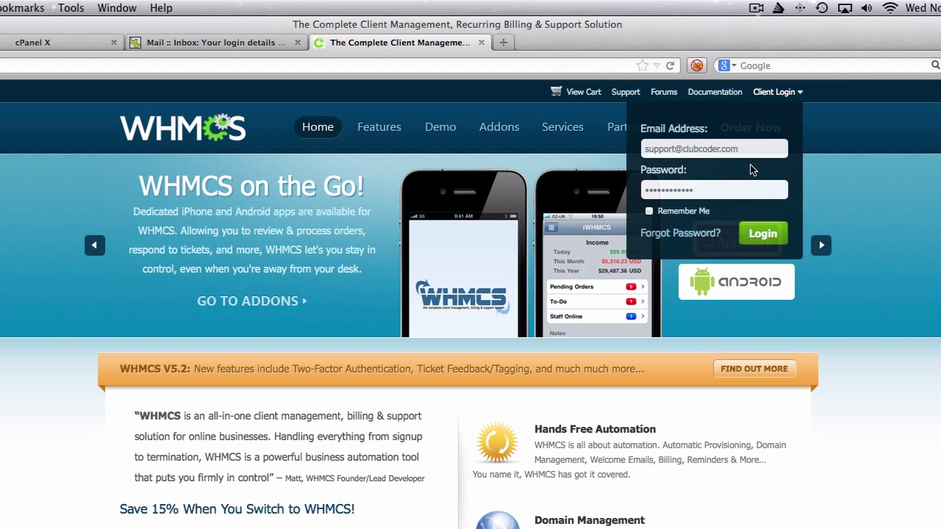
double_click(749, 187)
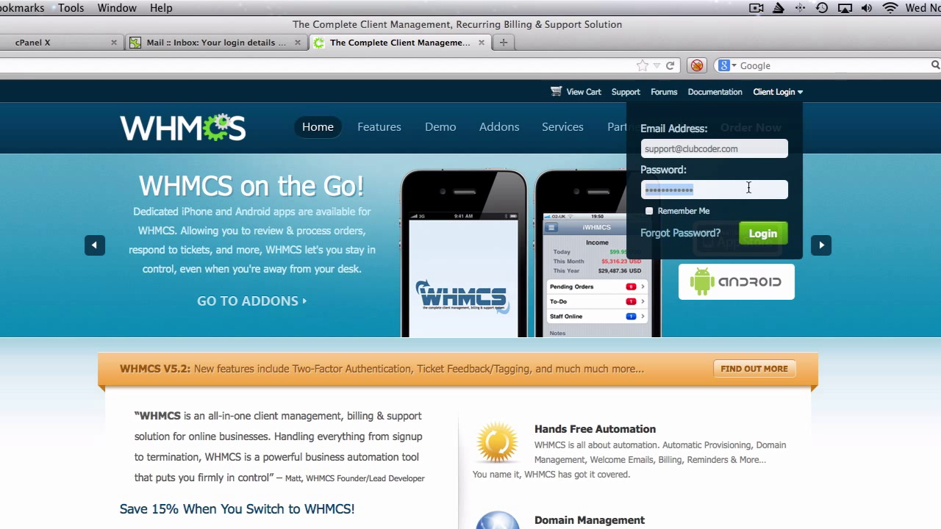
type("•••••••••••")
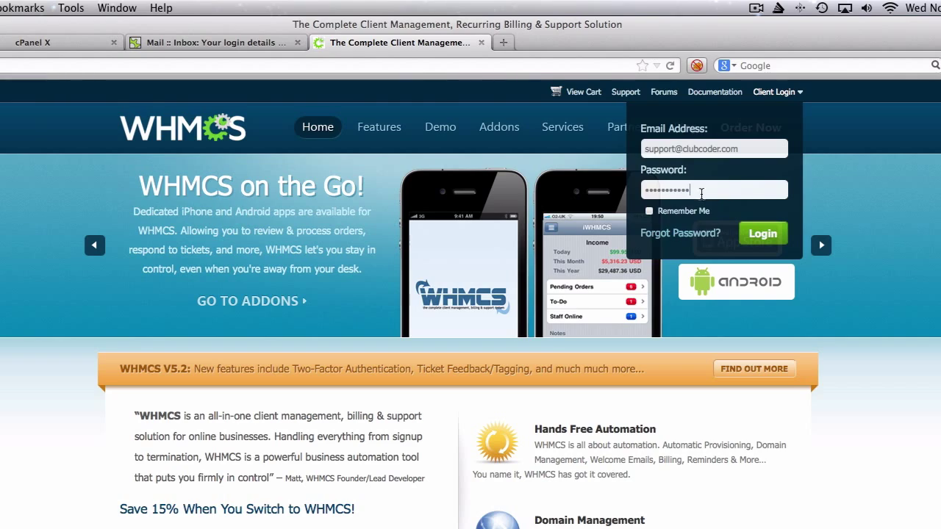
left_click(755, 242)
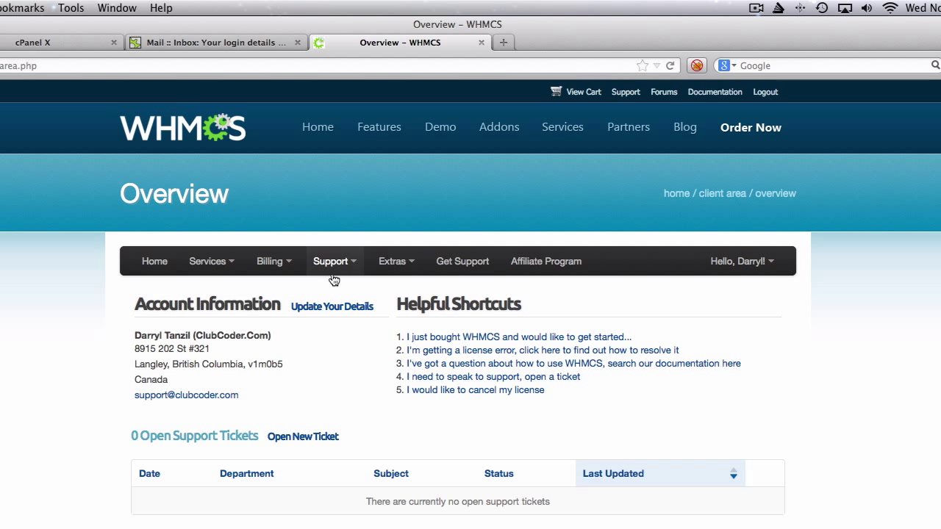
Step: Go to Services > Licenses & Services and view the Monthly Lease No Branding license details
left_click(209, 274)
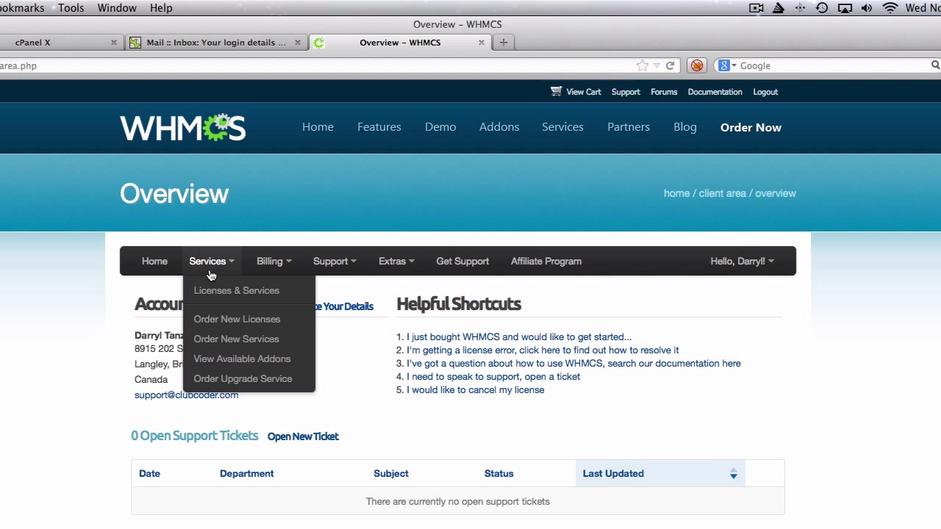
left_click(217, 289)
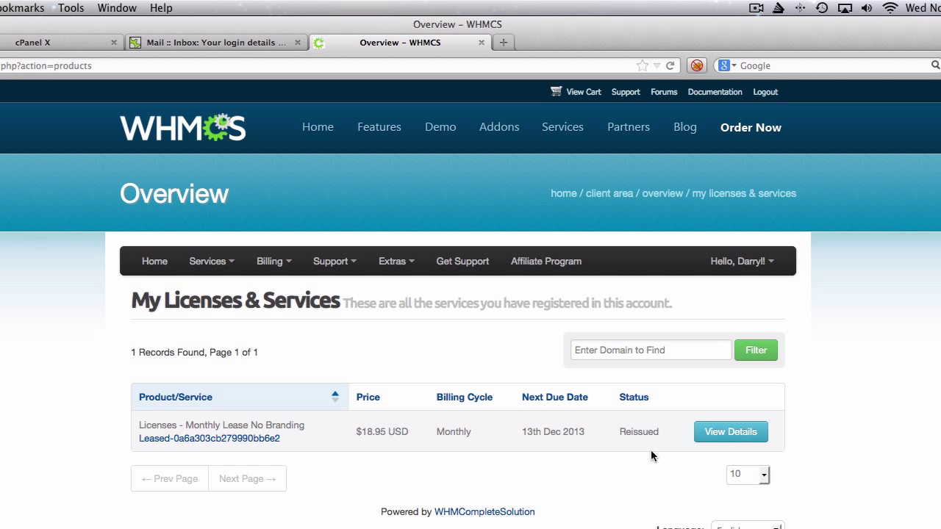
left_click(713, 440)
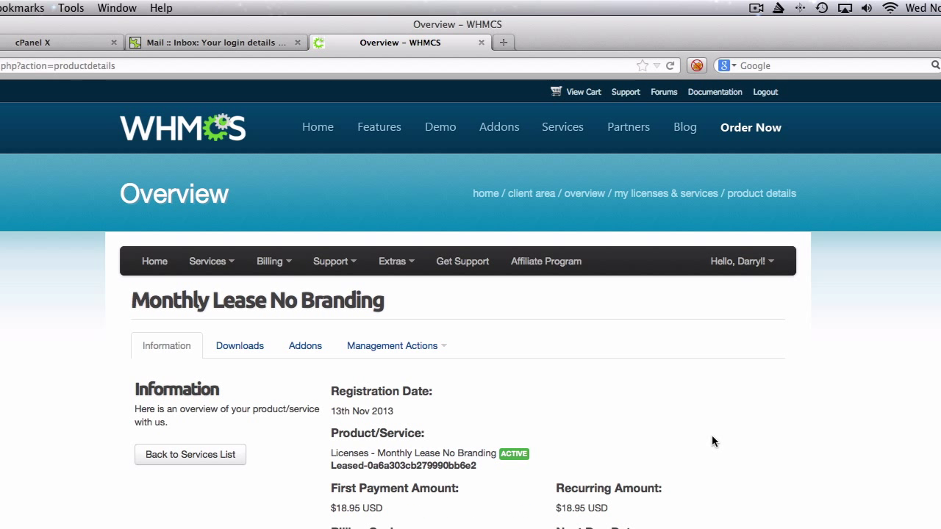
scroll(711, 438, "down", 5)
scroll(711, 439, "down", 1)
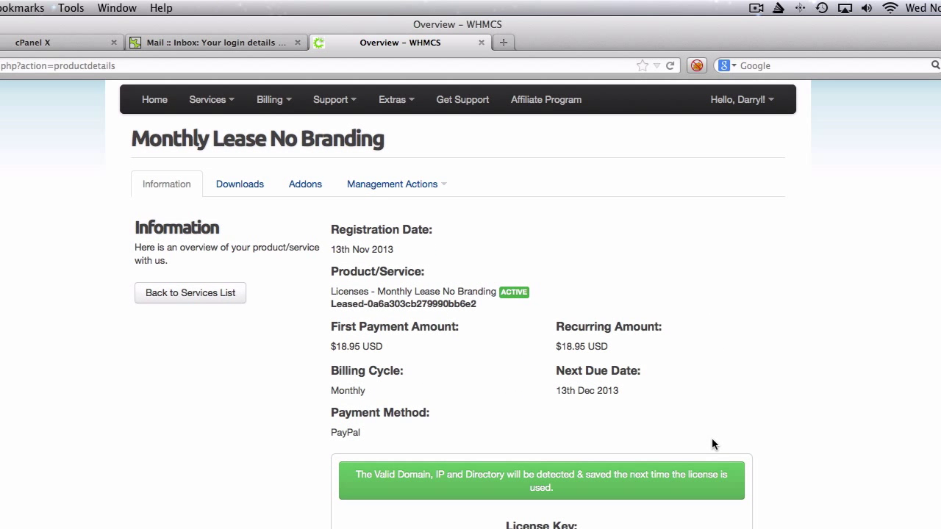
Step: Download WHMCS v5.2.12 (whmcs_v5212_full.zip) from the license's Downloads section
left_click(248, 183)
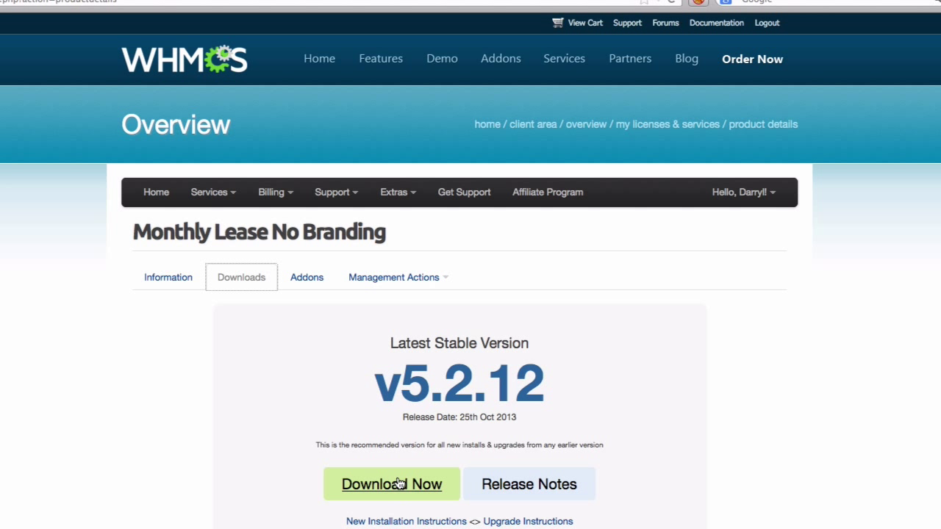
left_click(397, 491)
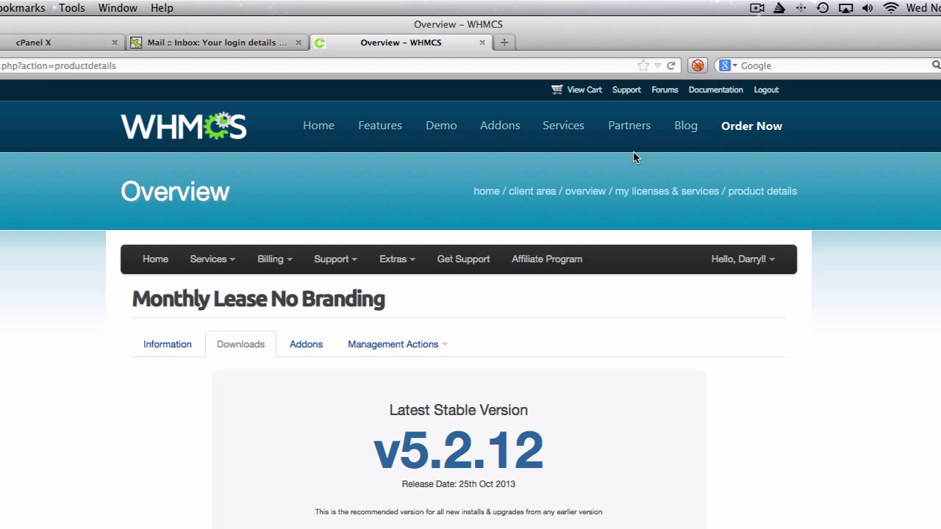
Step: Return to cPanel home, search 'file', and launch File Manager in public_html
left_click(28, 44)
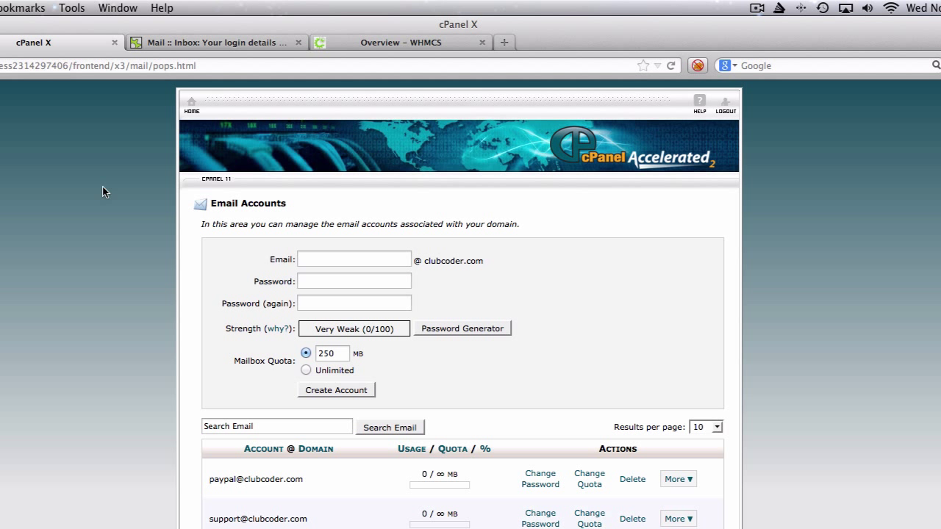
left_click(192, 111)
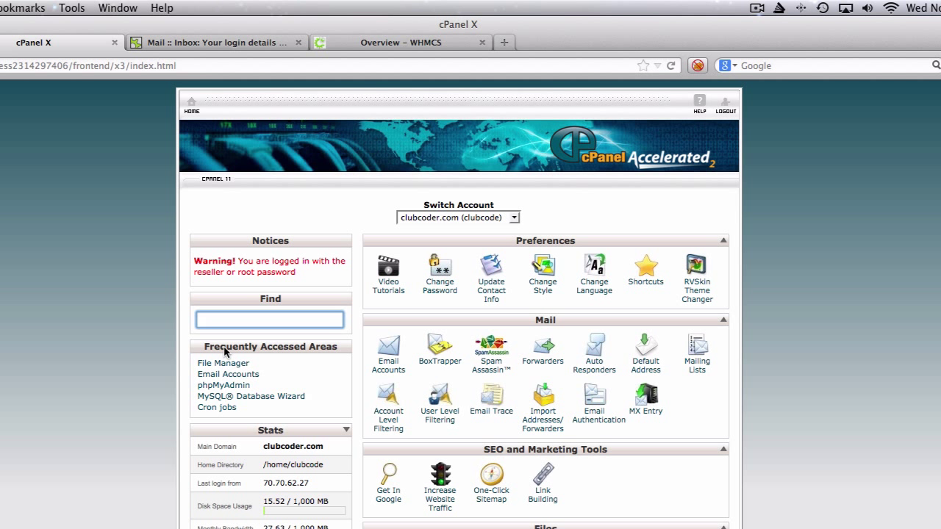
type("file")
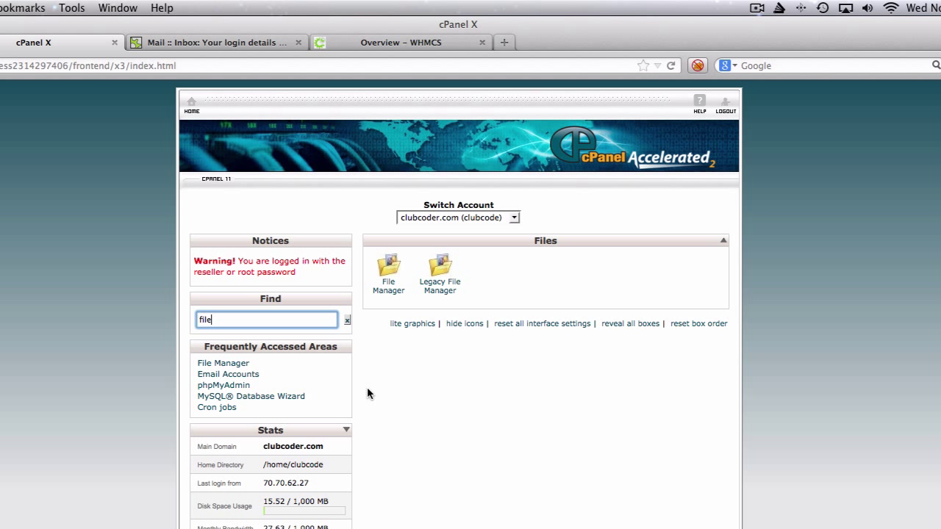
left_click(387, 276)
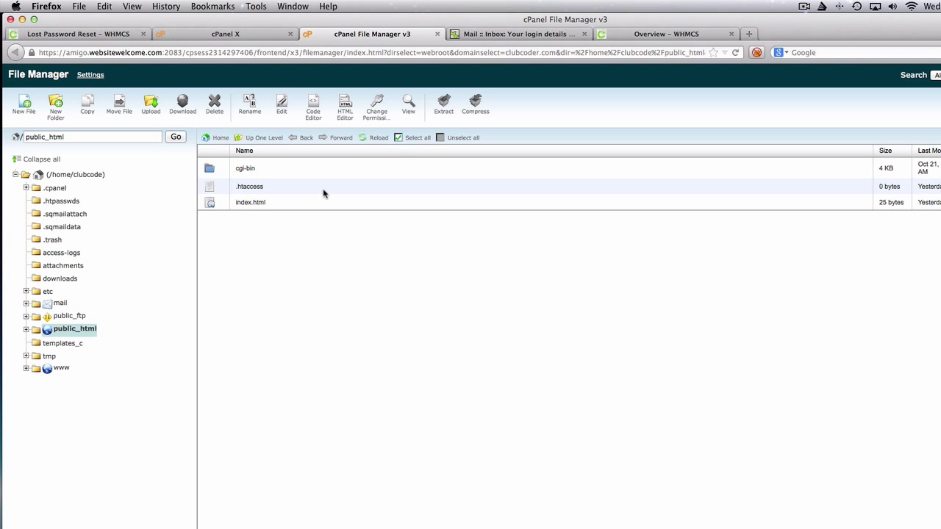
Step: Upload whmcs_v5212_full.zip from the Downloads folder into public_html and close the upload page
left_click(149, 108)
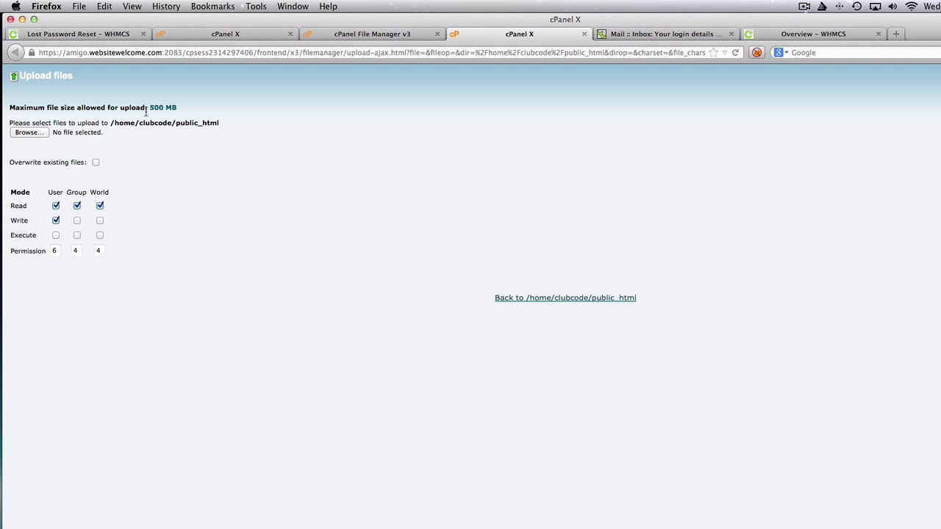
left_click(27, 133)
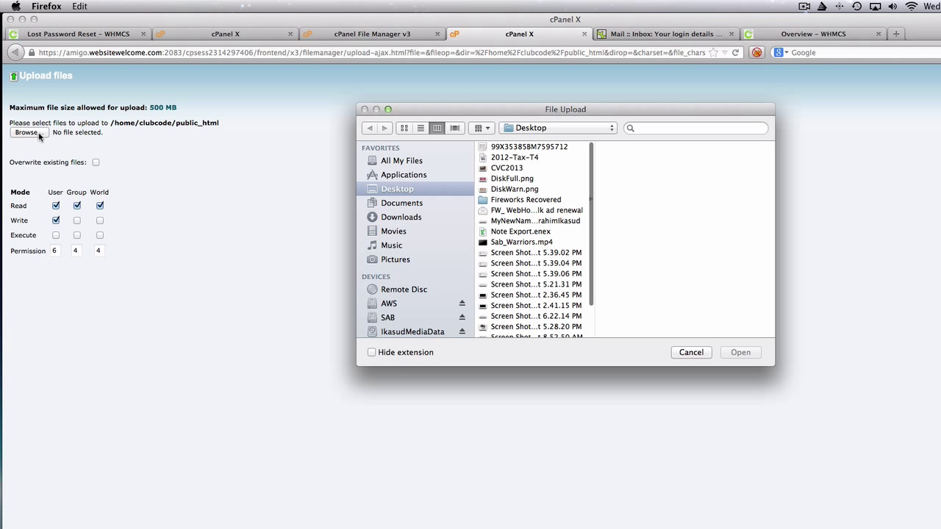
left_click(403, 218)
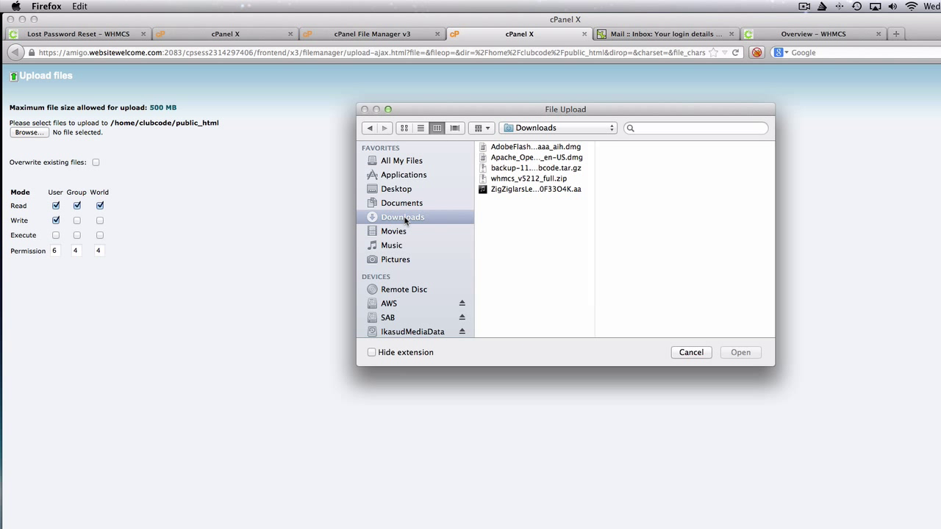
left_click(514, 179)
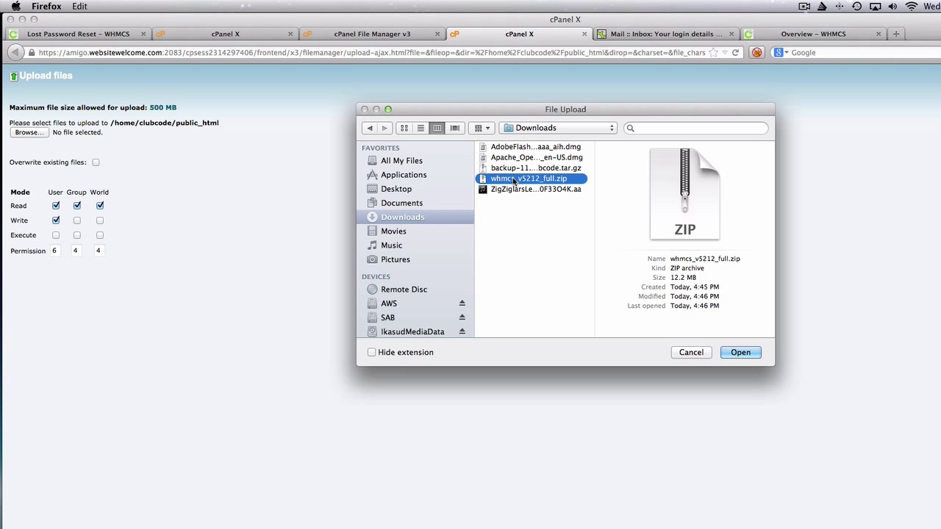
left_click(731, 354)
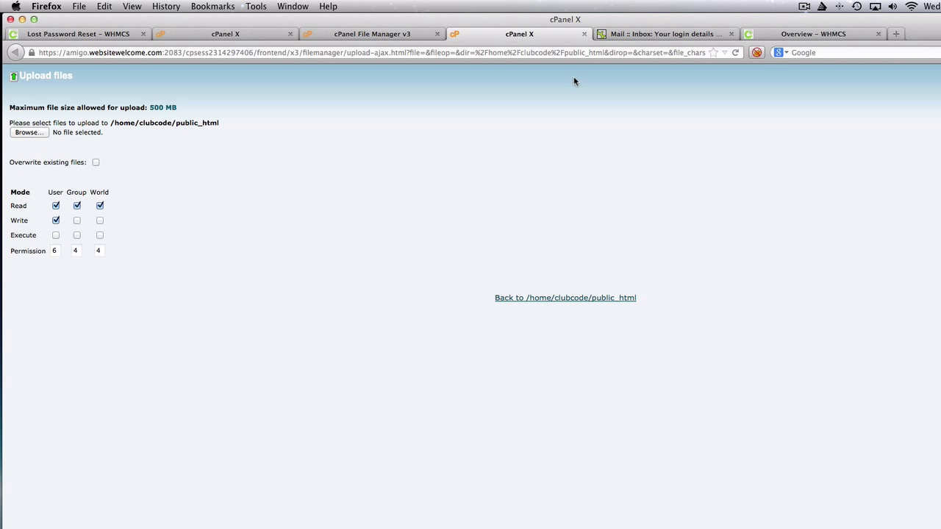
left_click(584, 33)
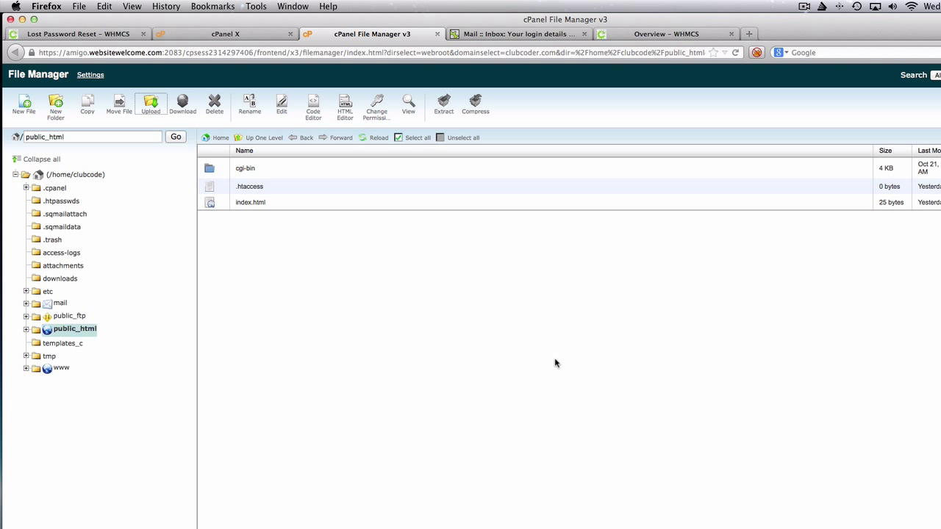
Step: Reload the public_html listing and select the uploaded whmcs_v5212_full.zip (11.67 MB)
right_click(335, 254)
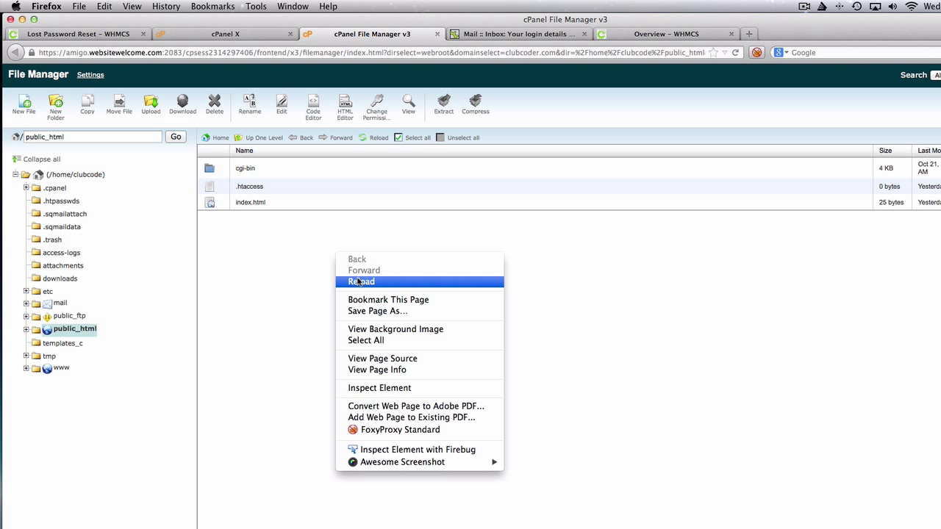
left_click(359, 281)
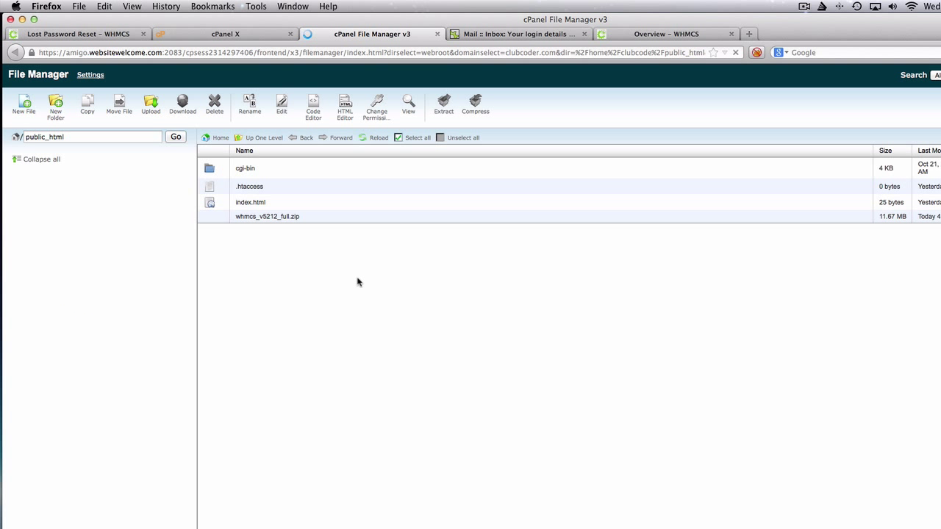
left_click(283, 219)
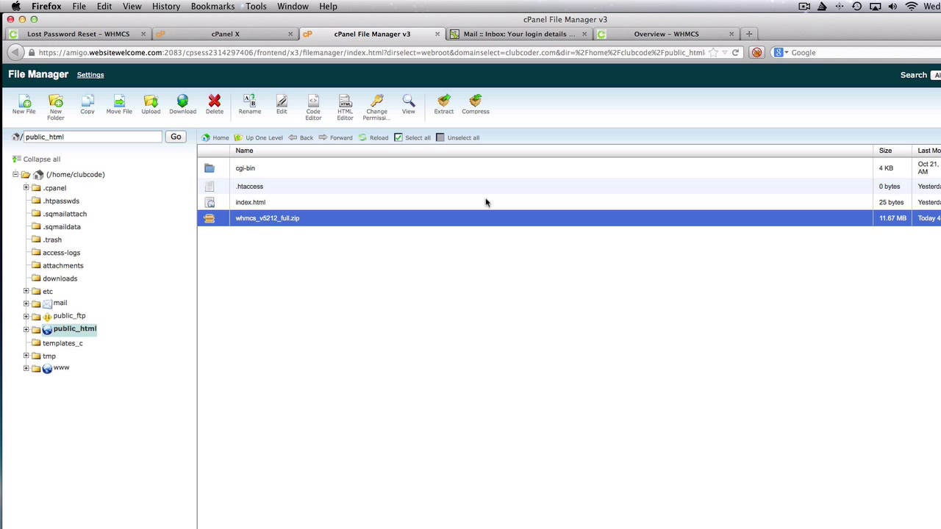
Step: Extract whmcs_v5212_full.zip into public_html and close the Extraction Results dialog
left_click(444, 107)
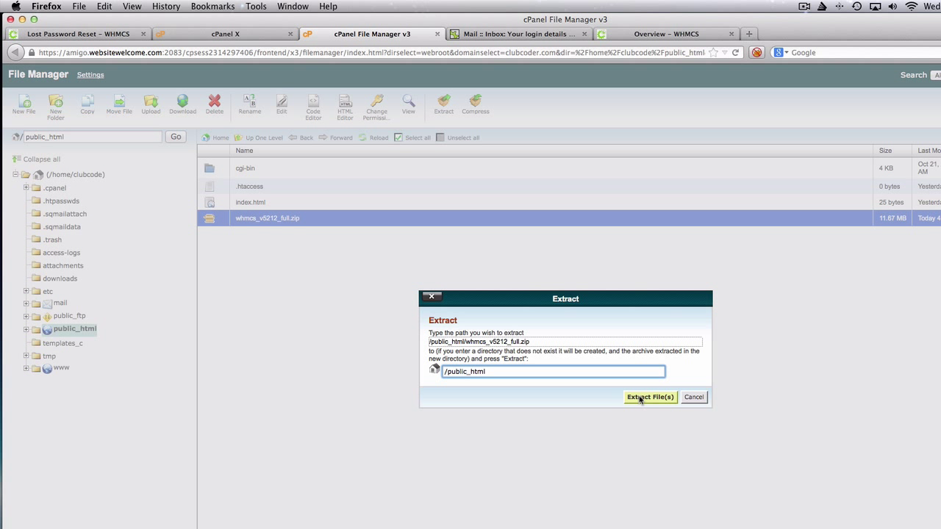
left_click(639, 398)
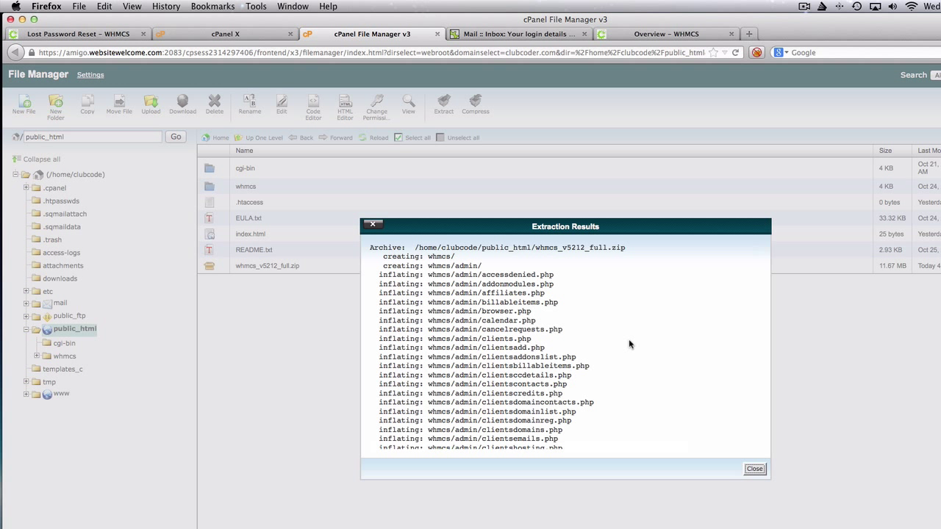
left_click(752, 469)
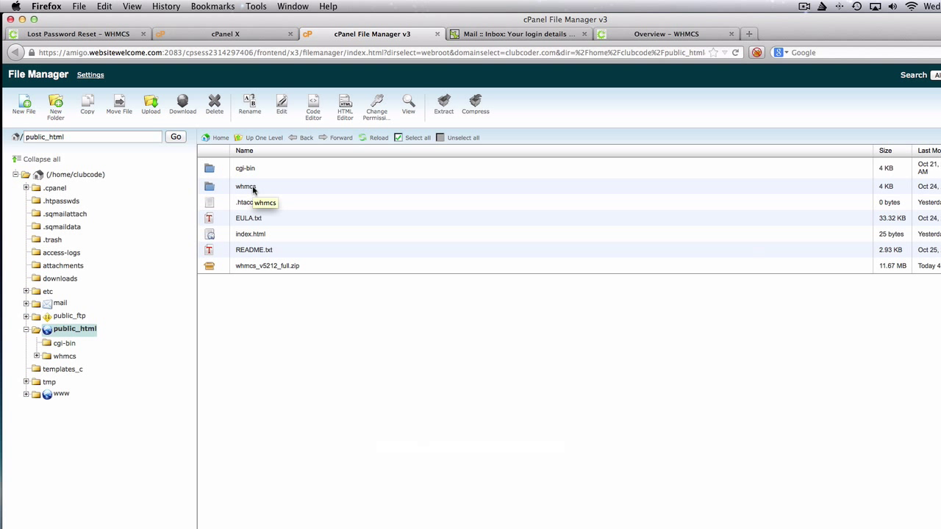
left_click(749, 35)
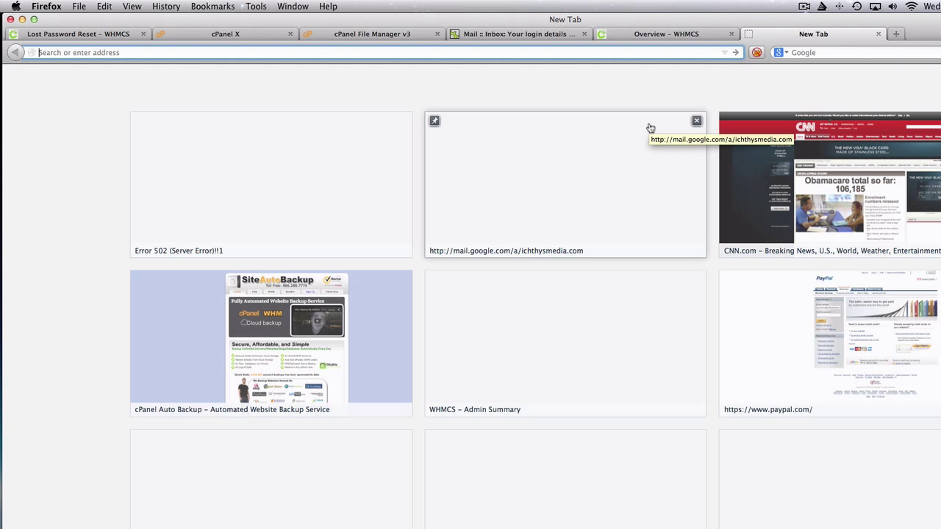
type("http")
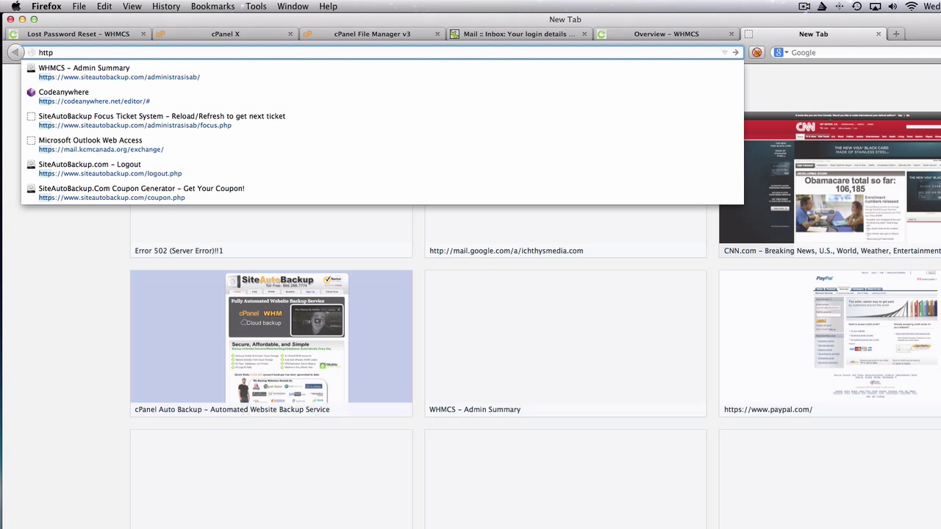
type("s://www")
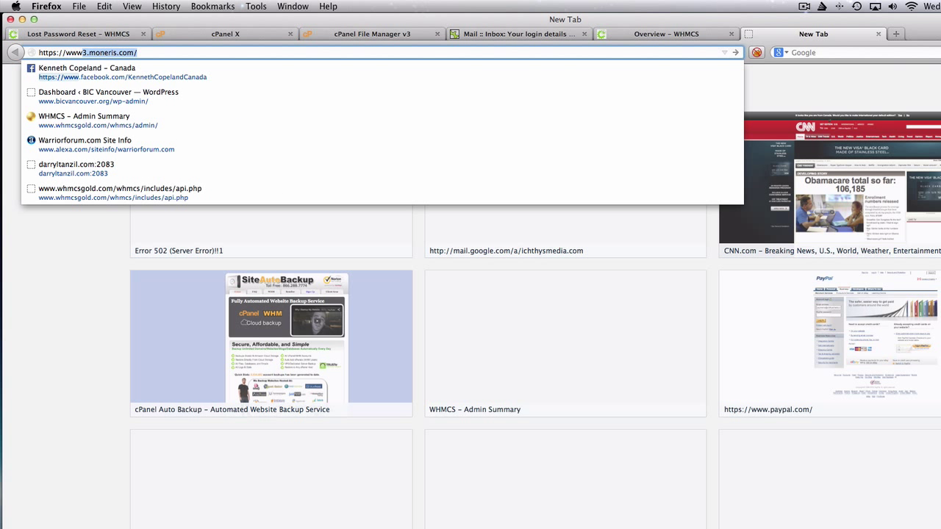
type(".clubcod")
key("Return")
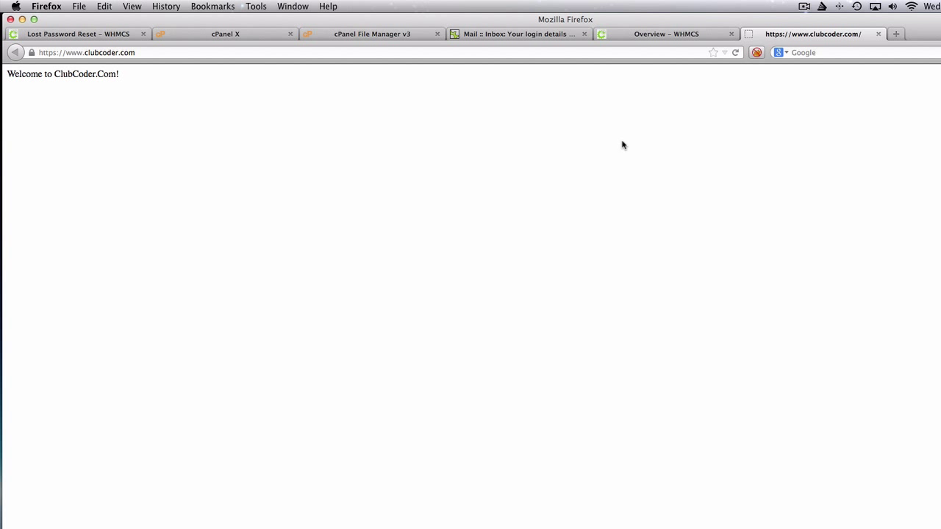
Step: Try the /whmcs address, reload the clubcoder.com home page, then return to cPanel
left_click(142, 50)
left_click(150, 52)
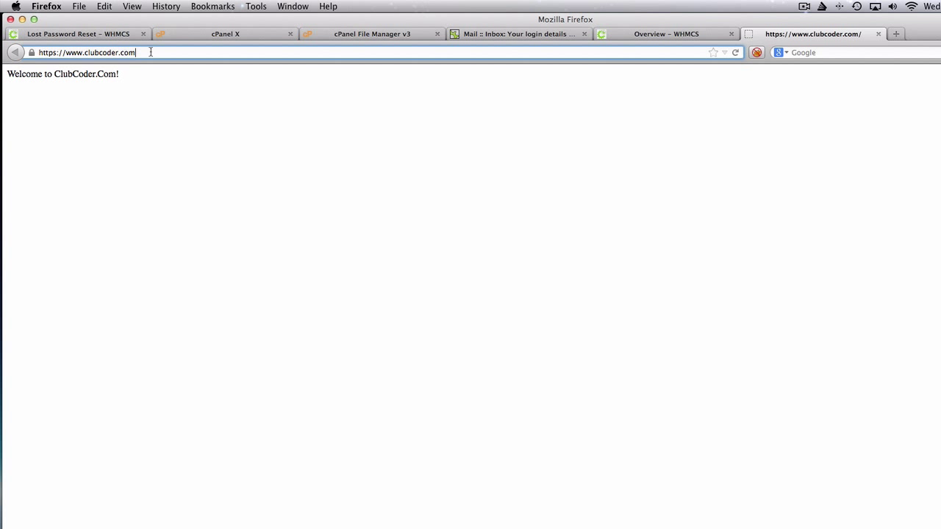
type("/whmc")
type("s")
key("BackSpace")
key("BackSpace")
key("BackSpace")
key("BackSpace")
key("BackSpace")
key("BackSpace")
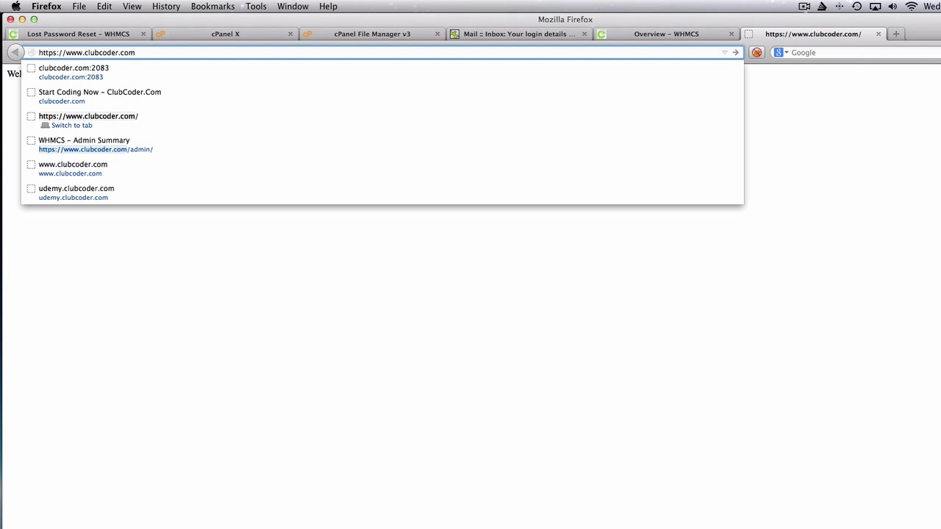
key("Return")
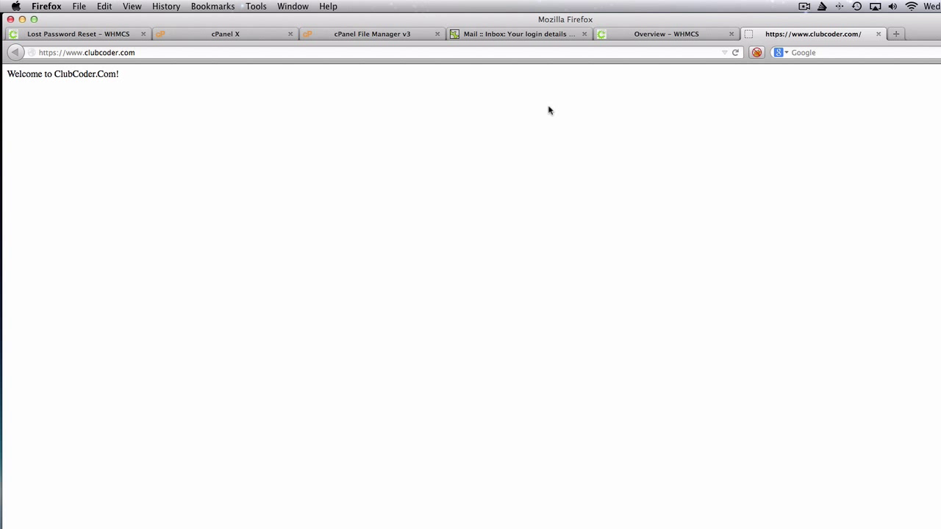
left_click(251, 38)
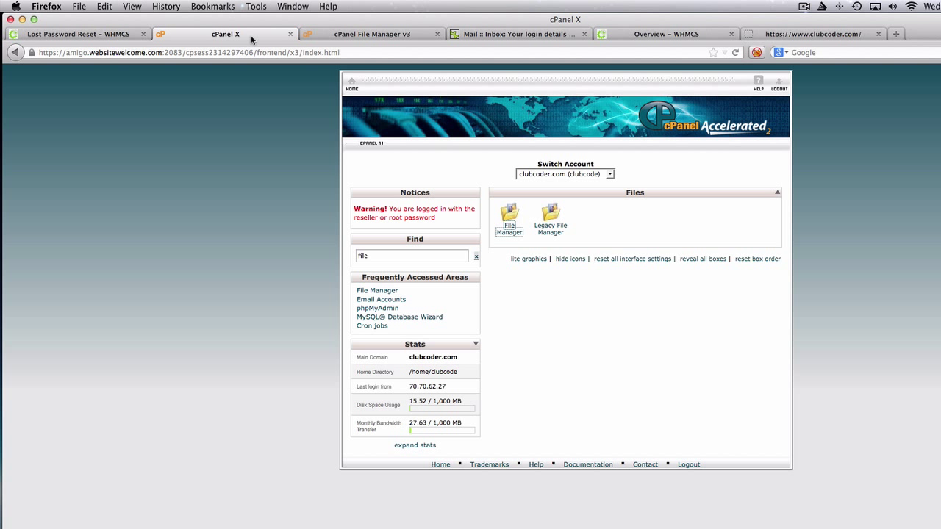
Step: Select everything inside the whmcs folder and move it to /public_html
left_click(367, 36)
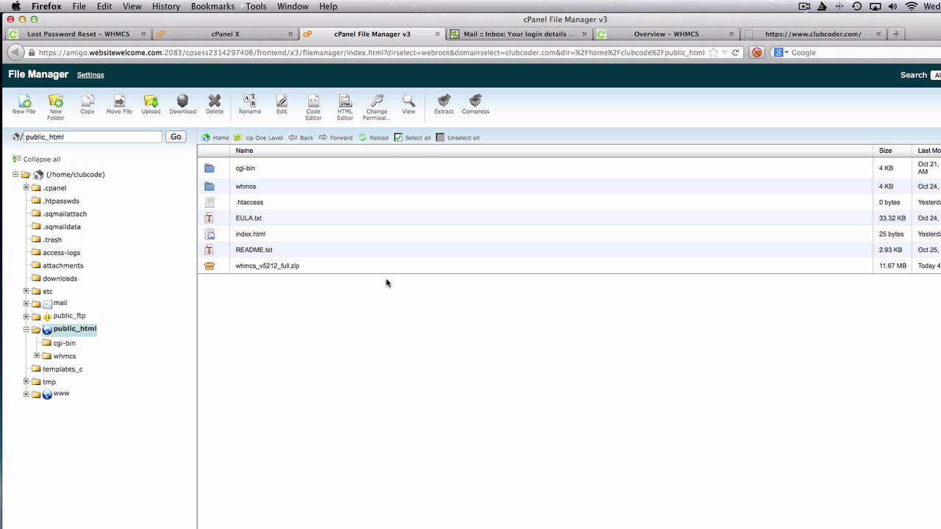
double_click(211, 188)
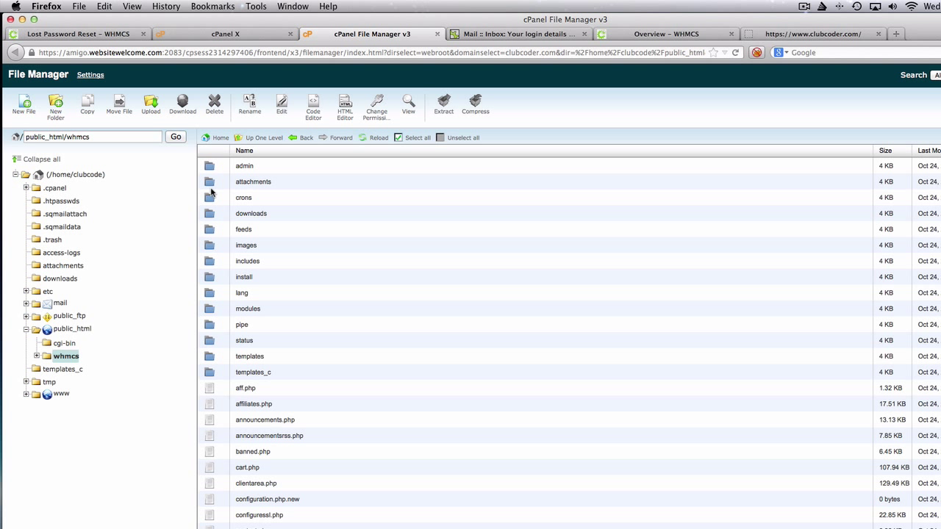
left_click(416, 138)
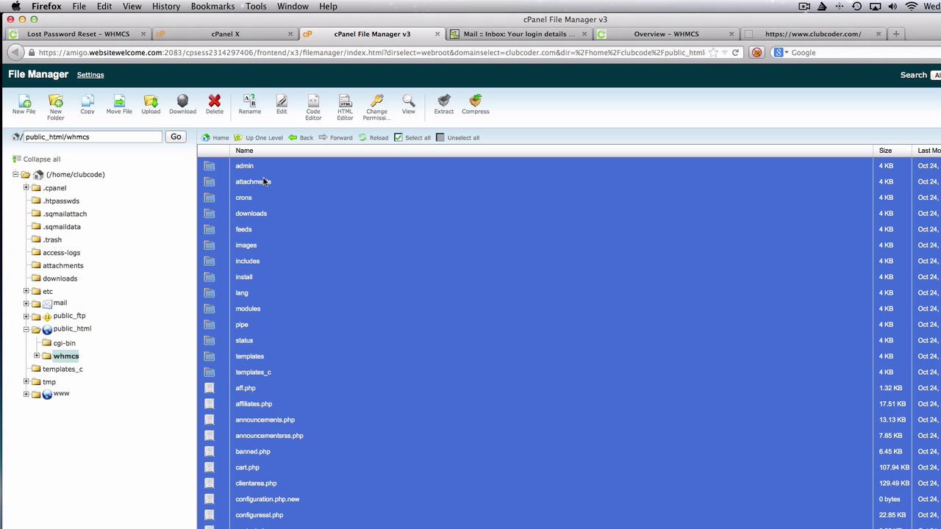
left_click(120, 105)
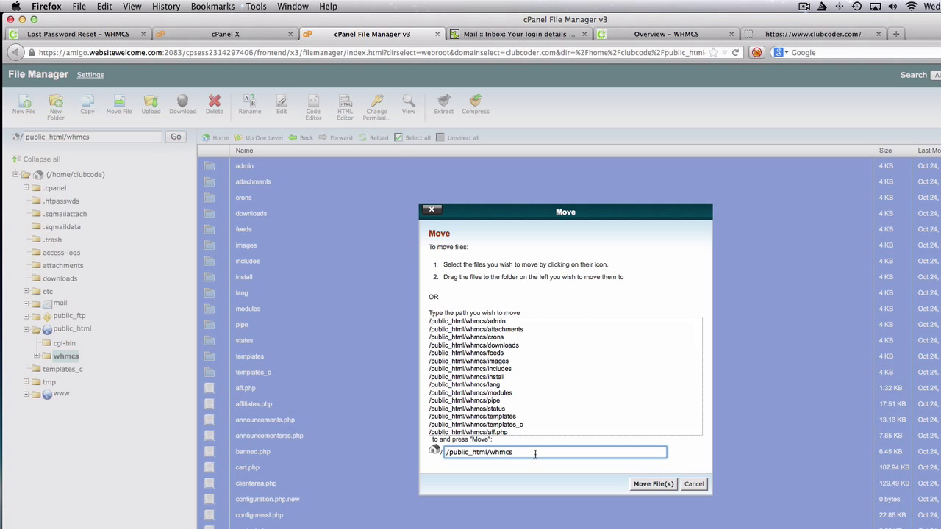
key("BackSpace")
key("BackSpace")
key("BackSpace")
key("BackSpace")
key("BackSpace")
key("BackSpace")
left_click(658, 485)
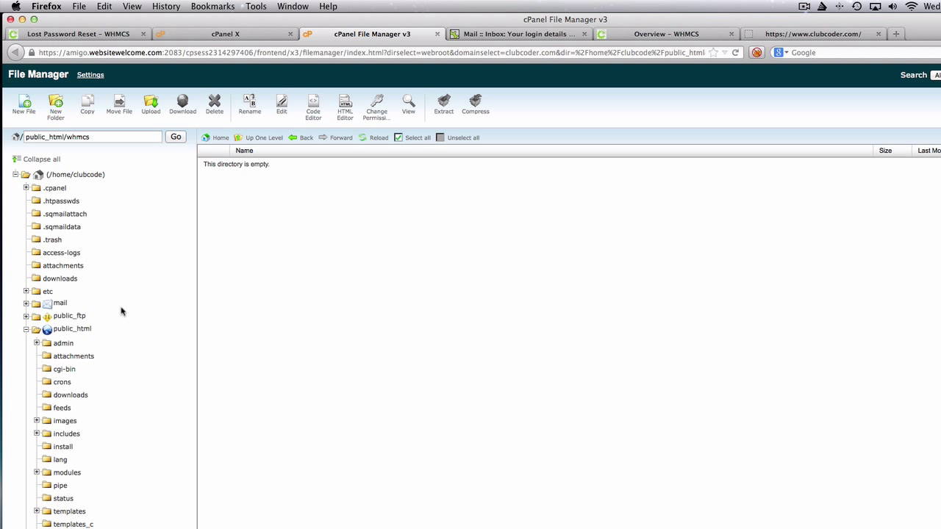
Step: Open public_html and scroll through the WHMCS items such as admin, includes, modules and index.php
left_click(85, 330)
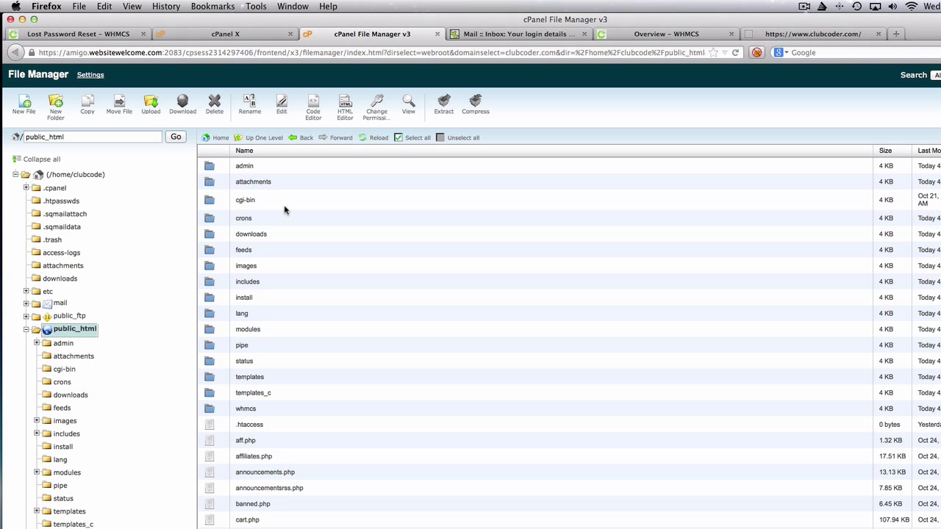
scroll(286, 211, "down", 10)
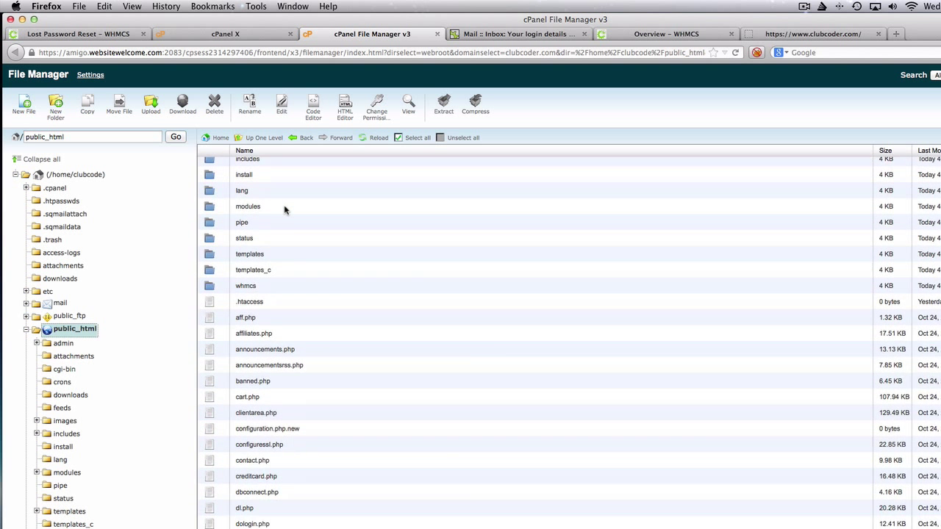
scroll(286, 212, "down", 6)
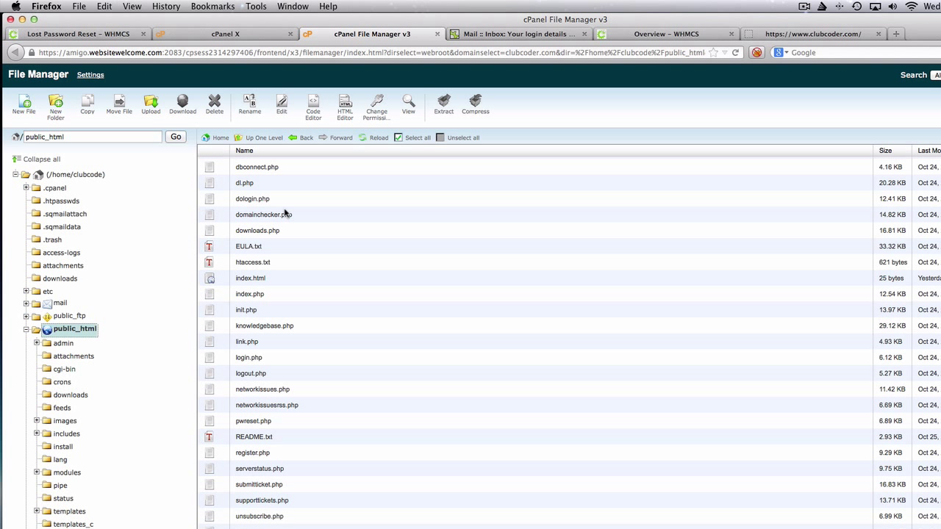
scroll(285, 212, "up", 5)
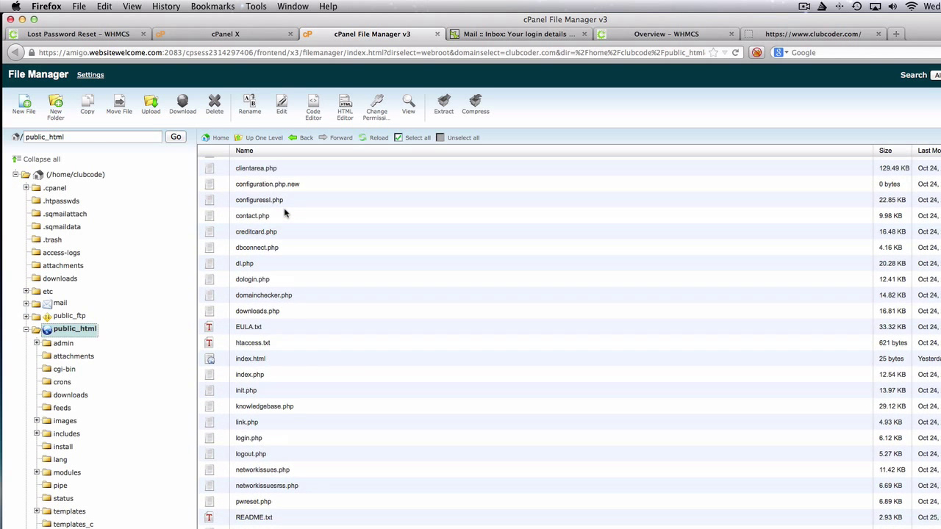
scroll(286, 212, "up", 10)
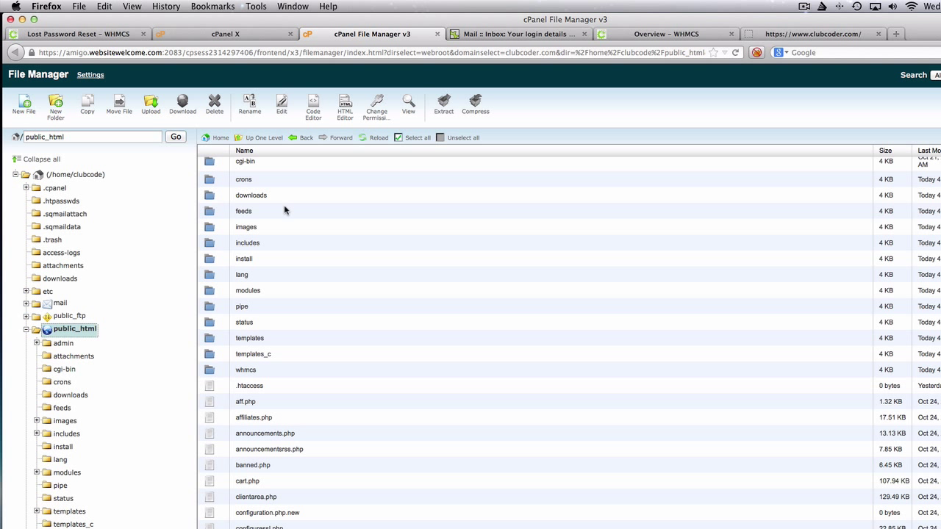
Step: From the cPanel home page, search 'data' and open the MySQL Database Wizard
left_click(222, 35)
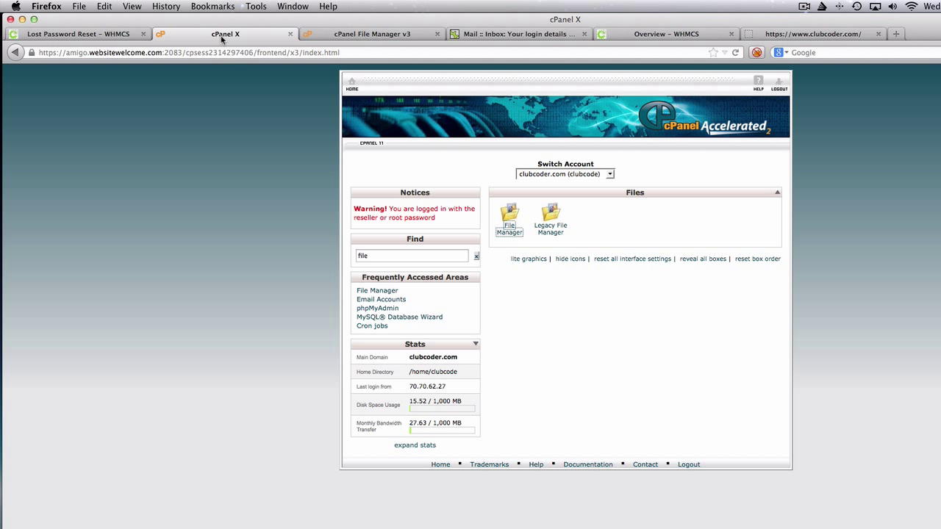
double_click(380, 255)
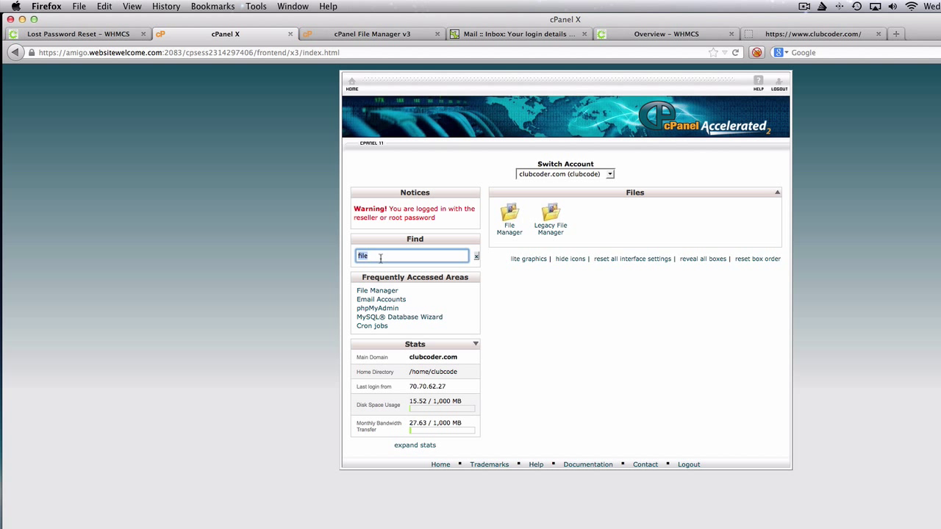
type("data")
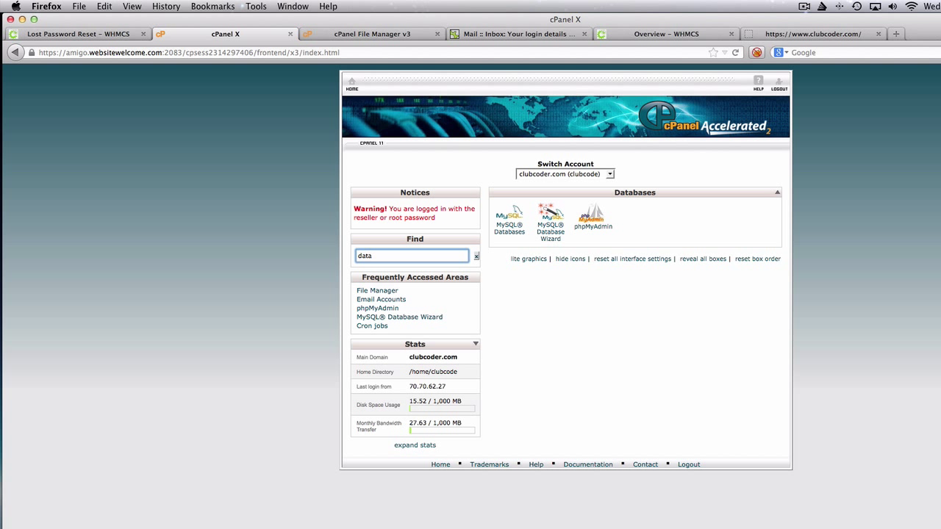
left_click(551, 238)
left_click(493, 269)
Step: Create the database 'members' (clubcode_members) and continue to the database users step
type("members")
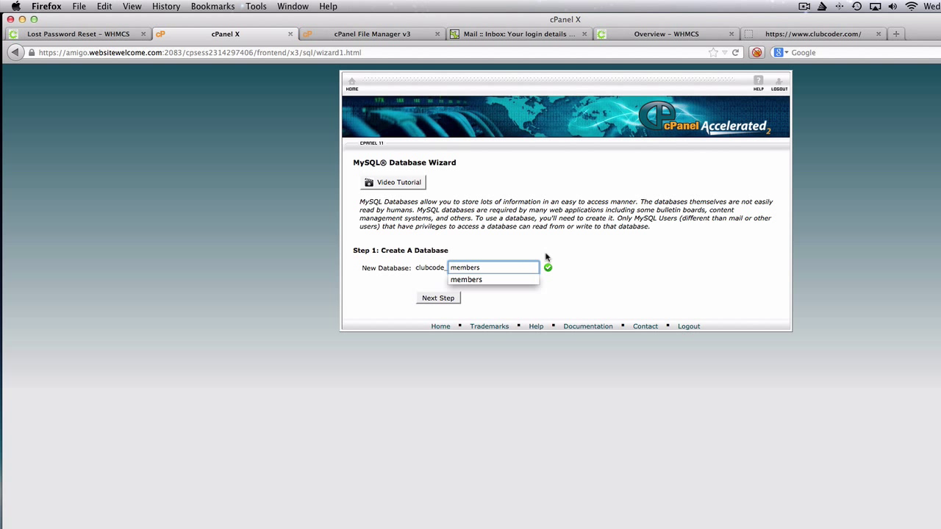
left_click(548, 259)
left_click(441, 299)
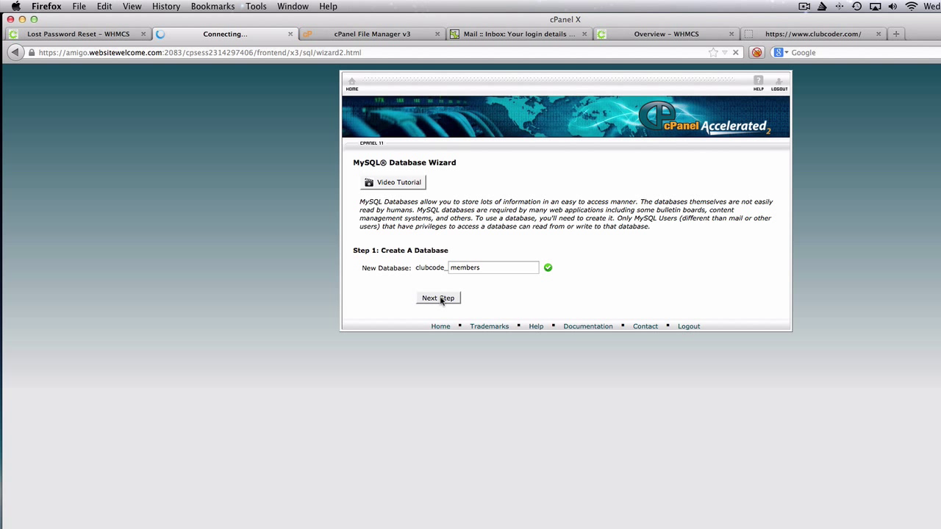
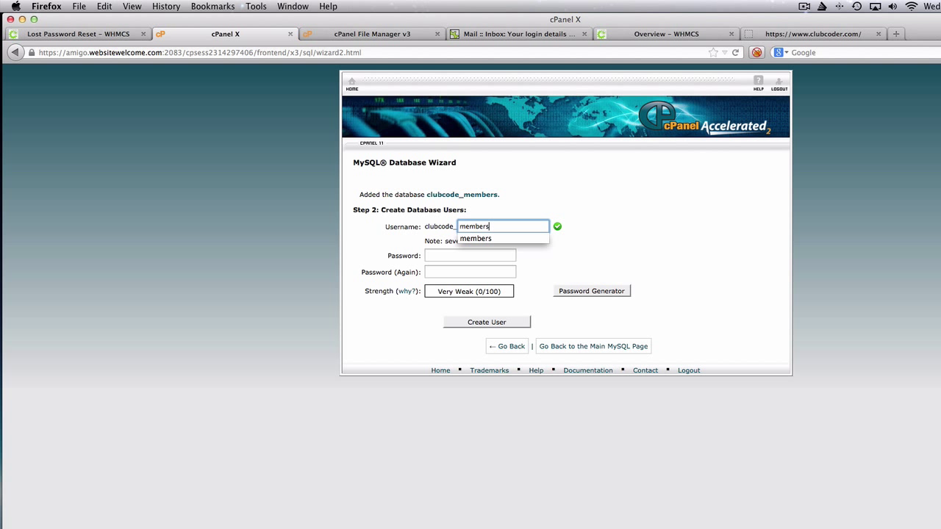
Step: Generate and copy a strong random password, then create database user clubcode_members with it
left_click(461, 258)
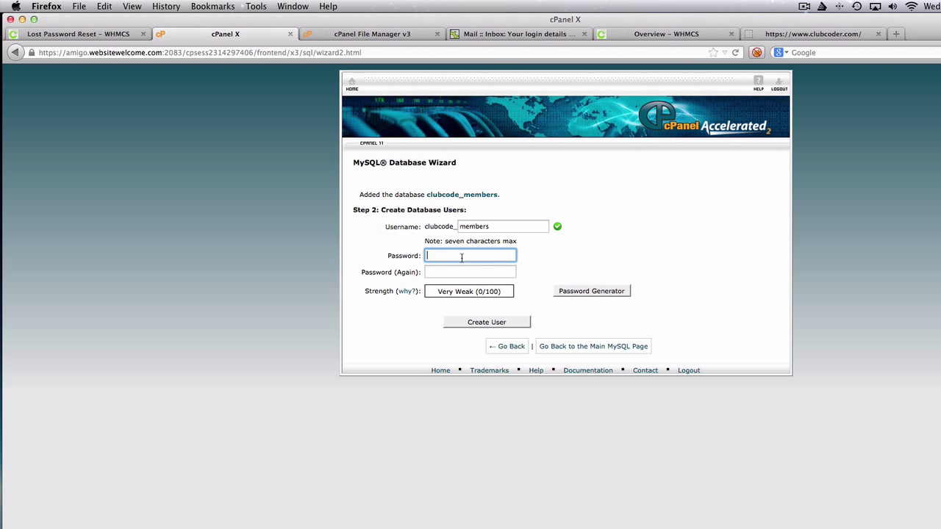
left_click(592, 294)
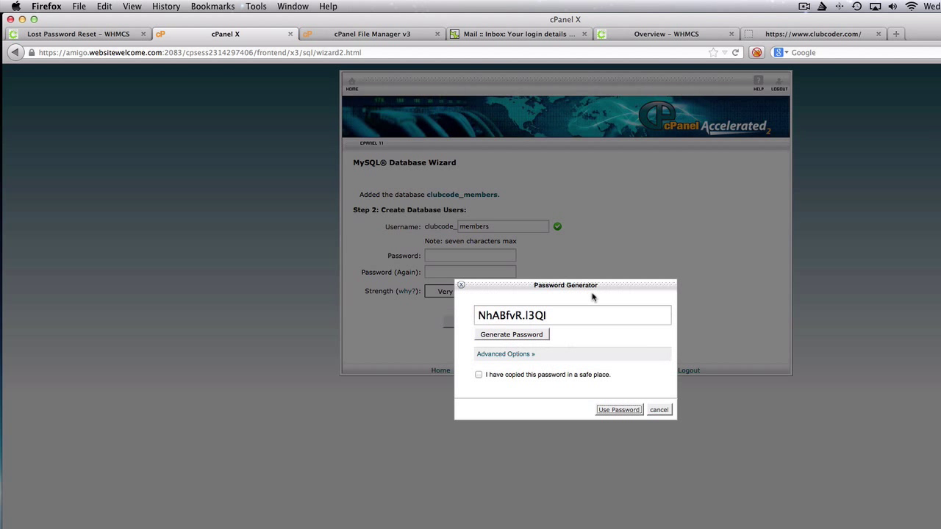
left_click(528, 337)
left_click(528, 337)
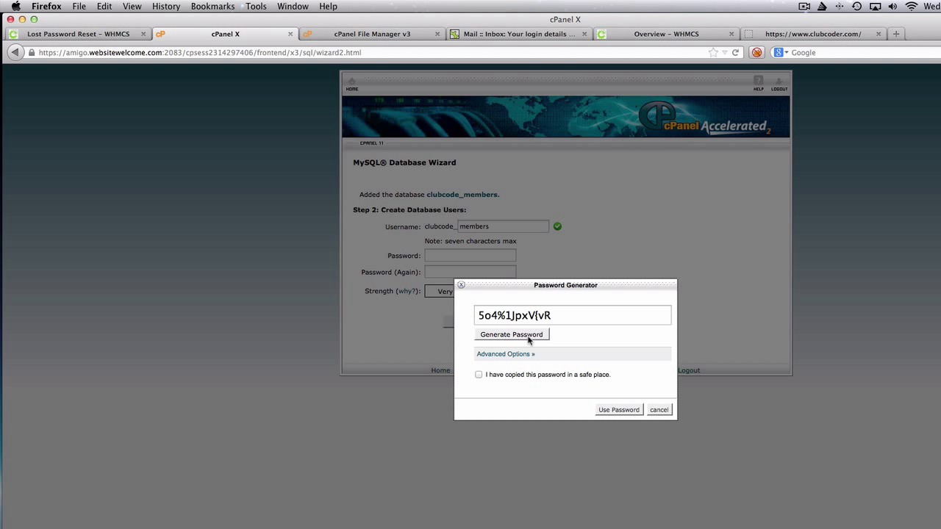
left_click(527, 336)
left_click(528, 337)
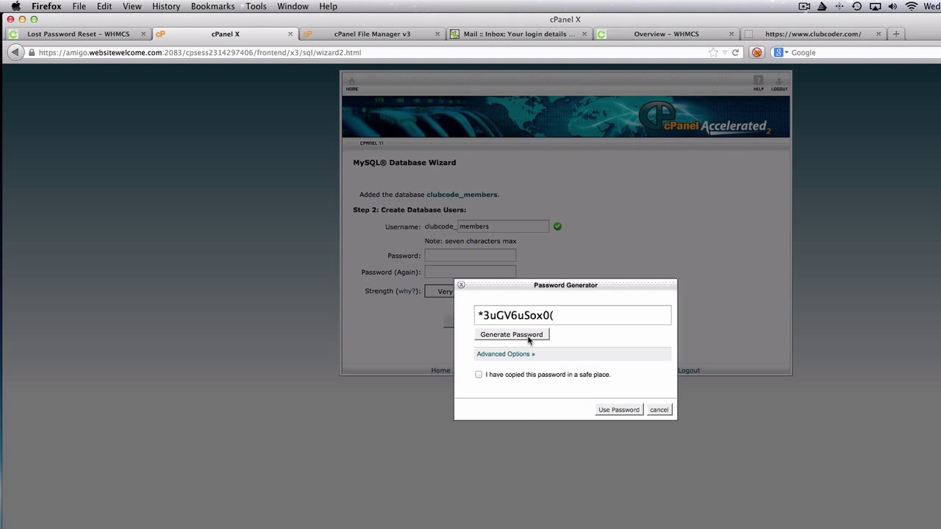
left_click(527, 316)
key("super+c")
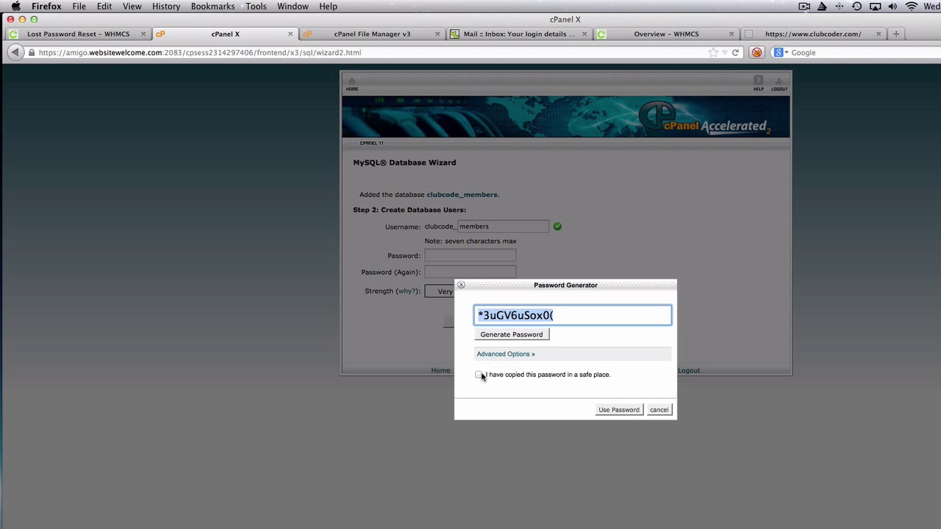
left_click(478, 375)
left_click(610, 410)
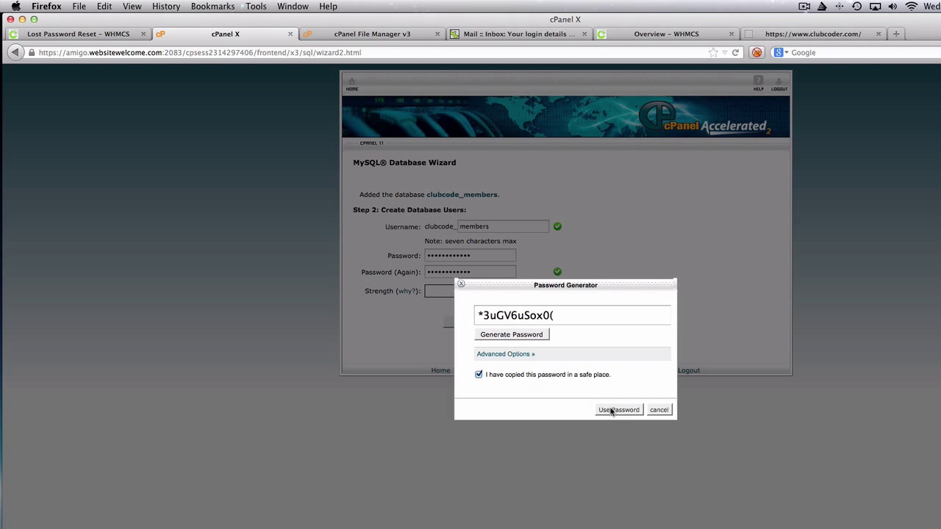
left_click(498, 324)
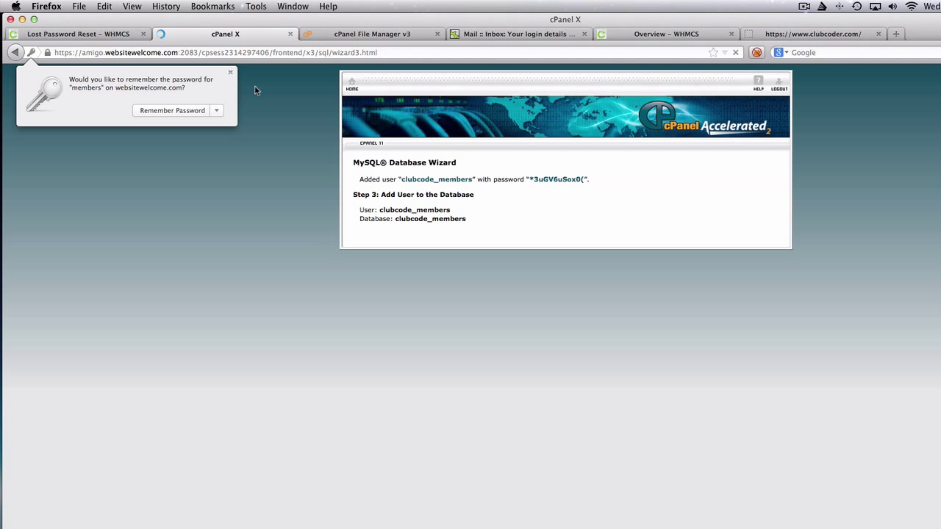
Step: Grant clubcode_members ALL PRIVILEGES on database clubcode_members, then return to cPanel home
left_click(229, 73)
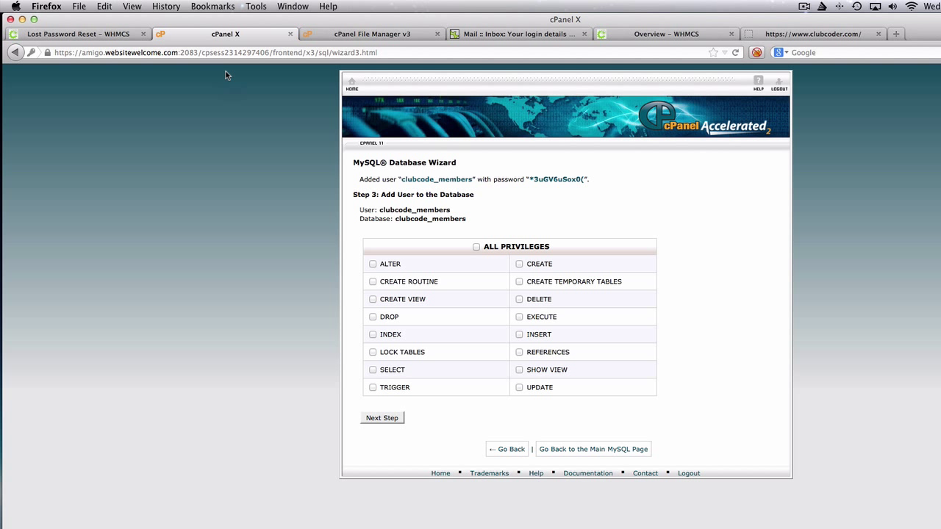
left_click(477, 246)
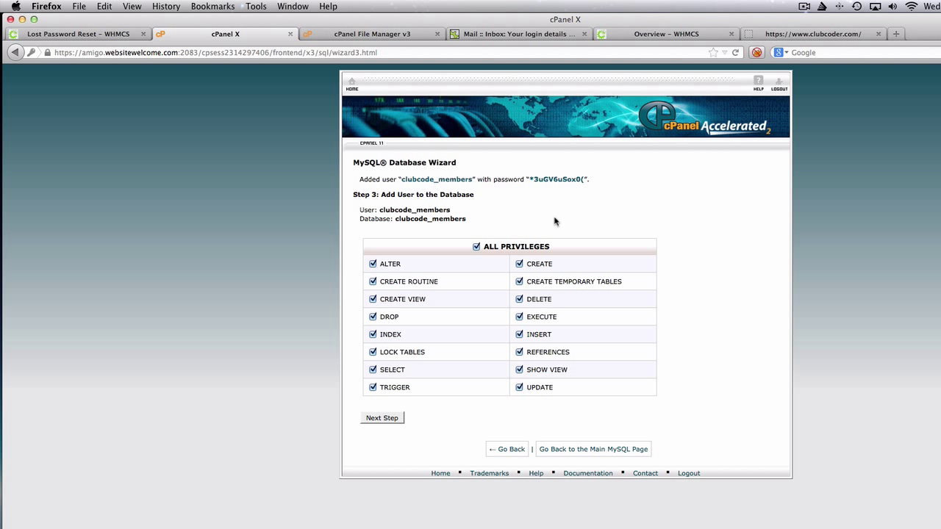
left_click(382, 418)
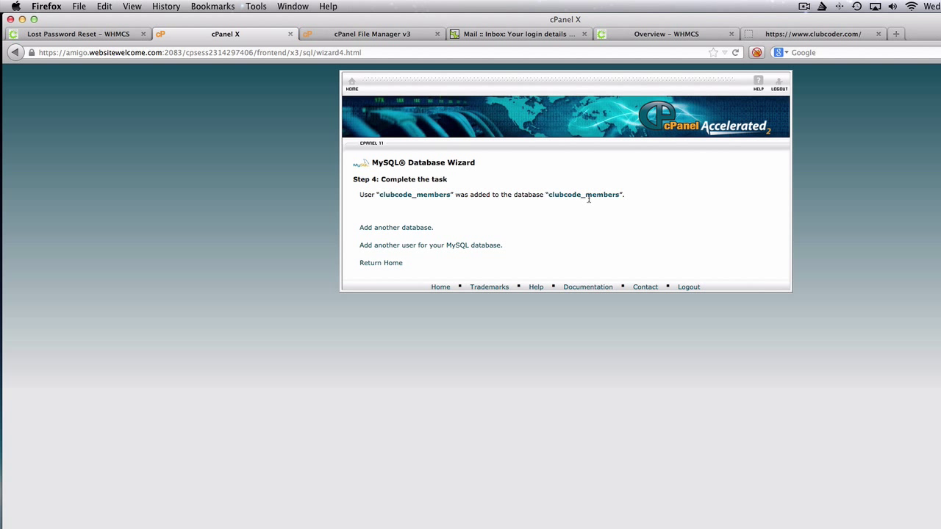
left_click(380, 265)
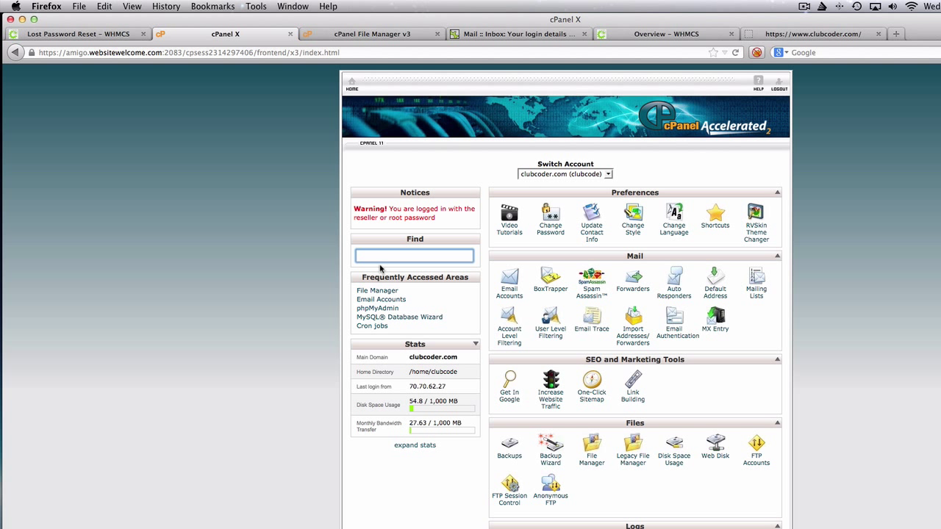
Step: Open the public_html/install folder in File Manager
left_click(366, 38)
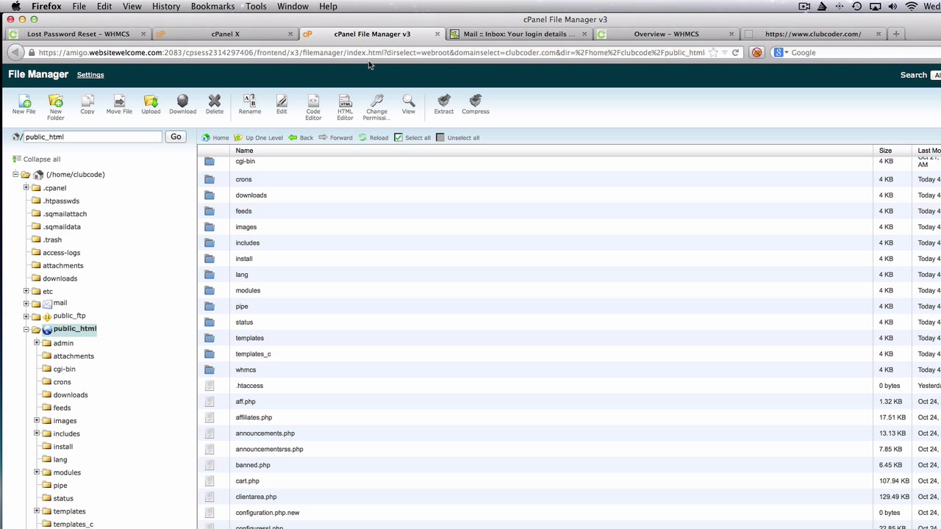
double_click(219, 259)
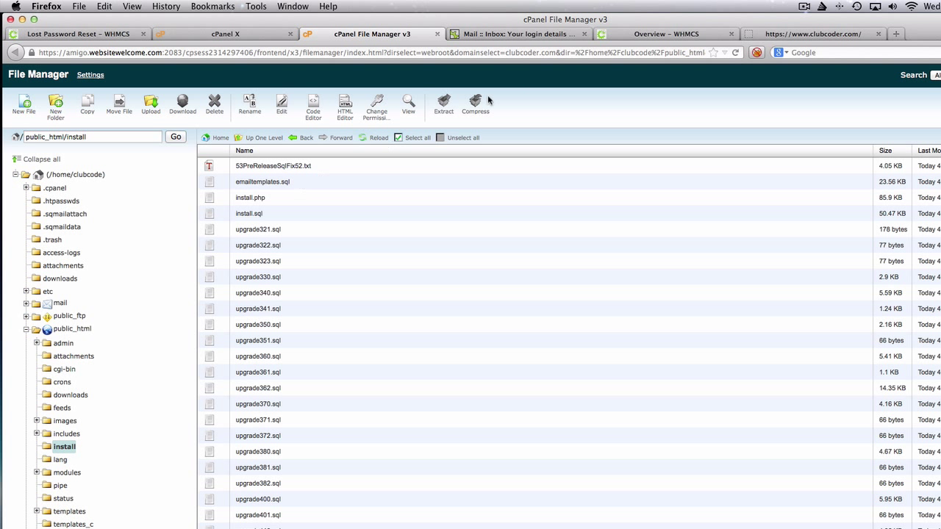
Step: Load the site's /install directory in the clubcoder.com tab
left_click(831, 34)
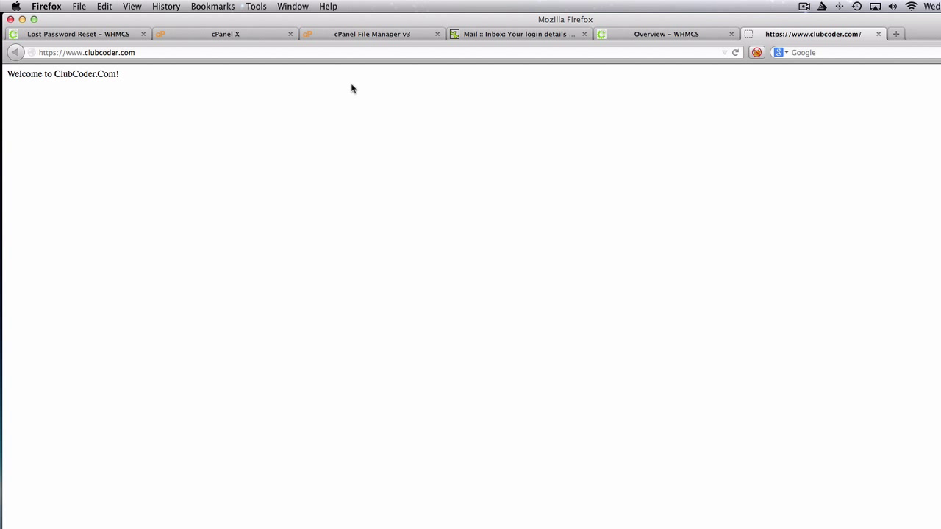
double_click(187, 52)
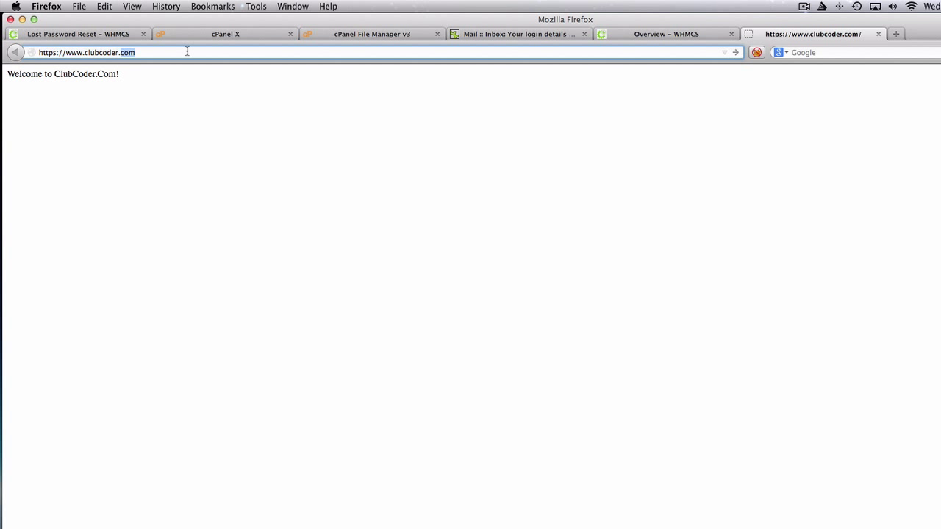
key("Right")
type("/")
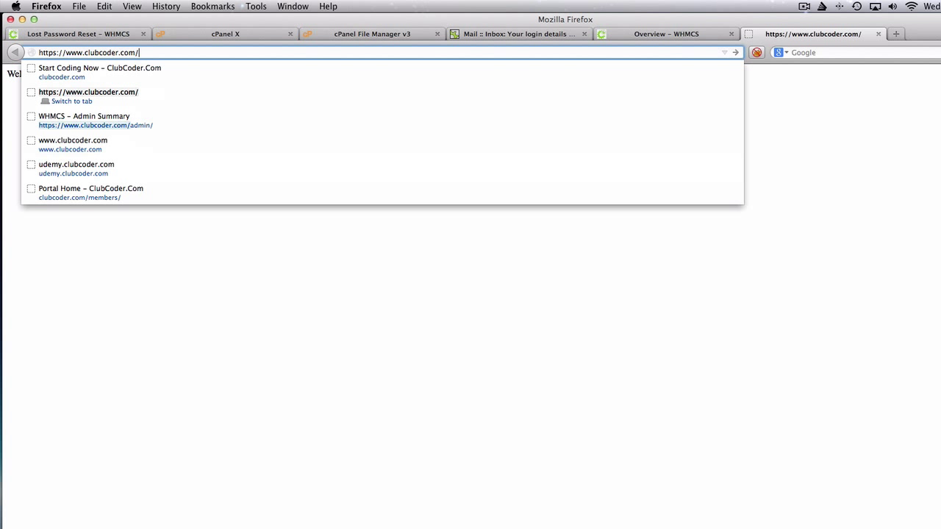
type("install")
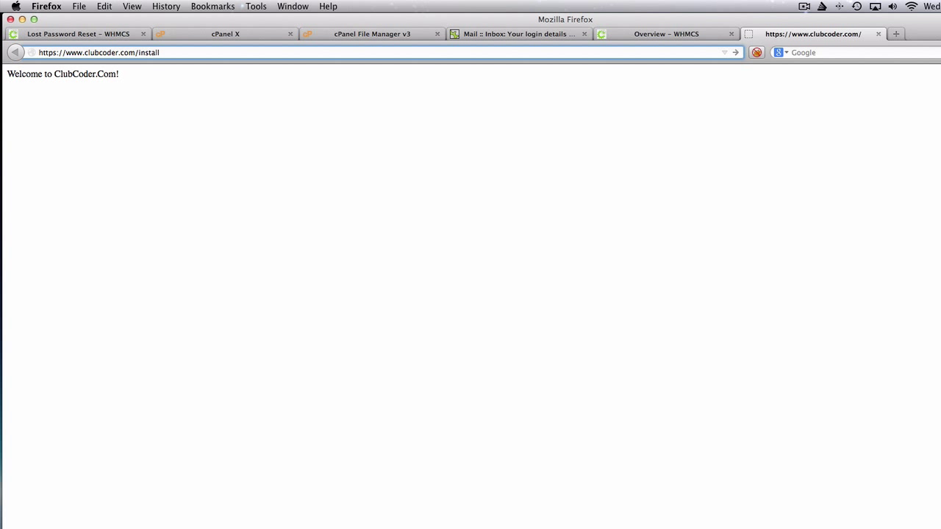
key("Return")
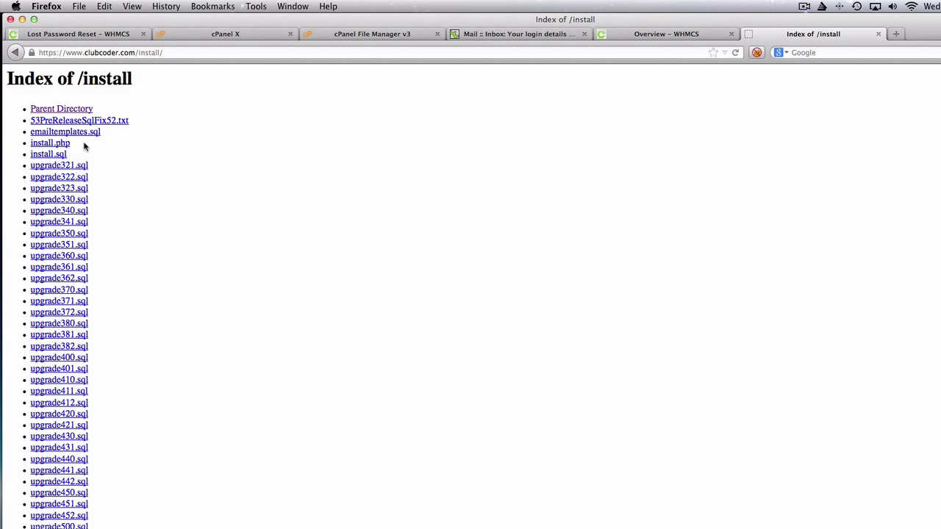
Step: Launch install.php and accept the WHMCS licence agreement
left_click(50, 143)
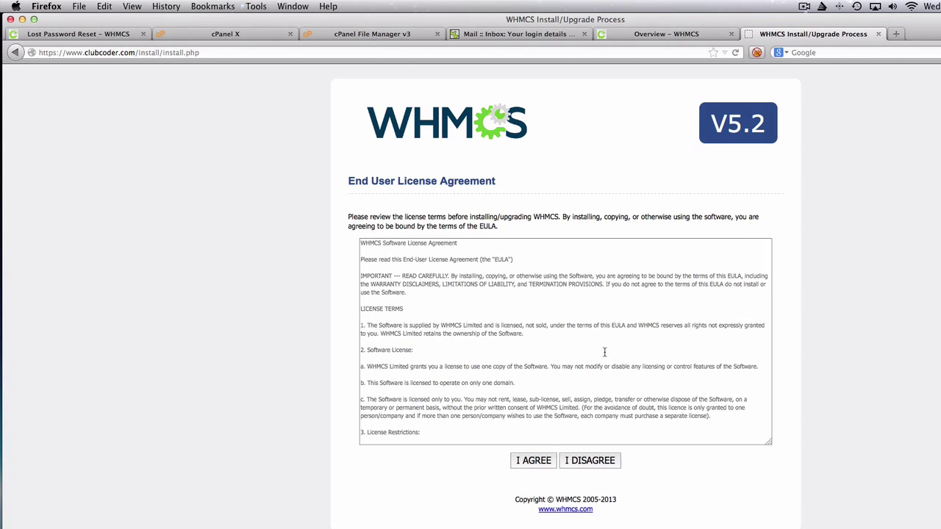
scroll(604, 352, "down", 2)
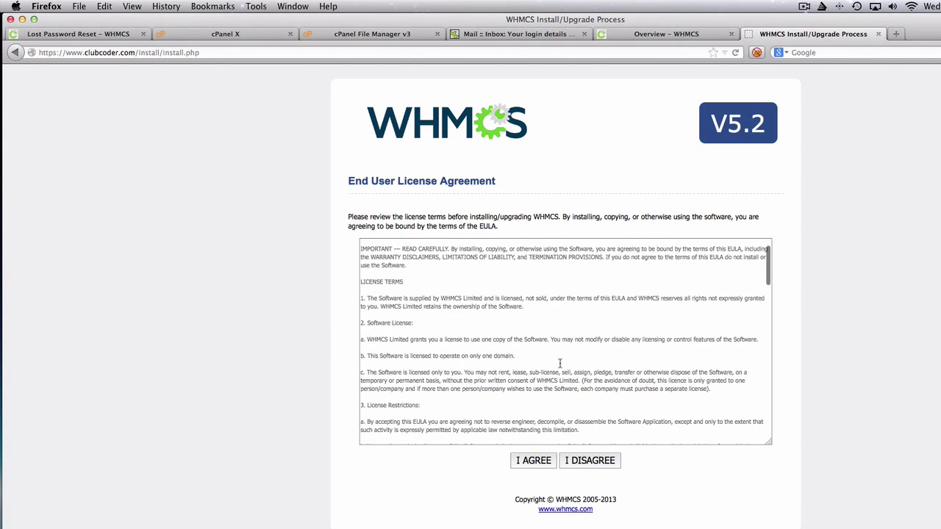
scroll(559, 363, "down", 20)
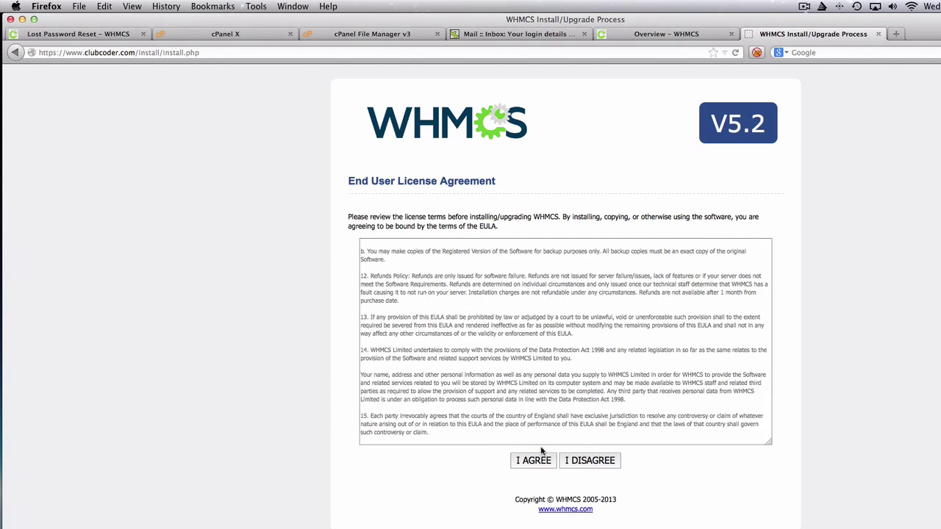
left_click(538, 461)
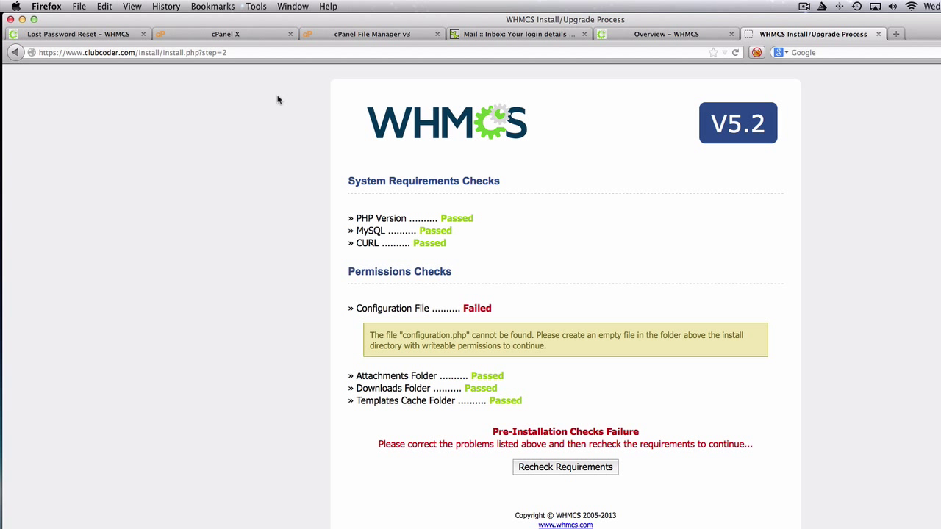
Step: Rename configuration.php.new in public_html to configuration.php
left_click(238, 35)
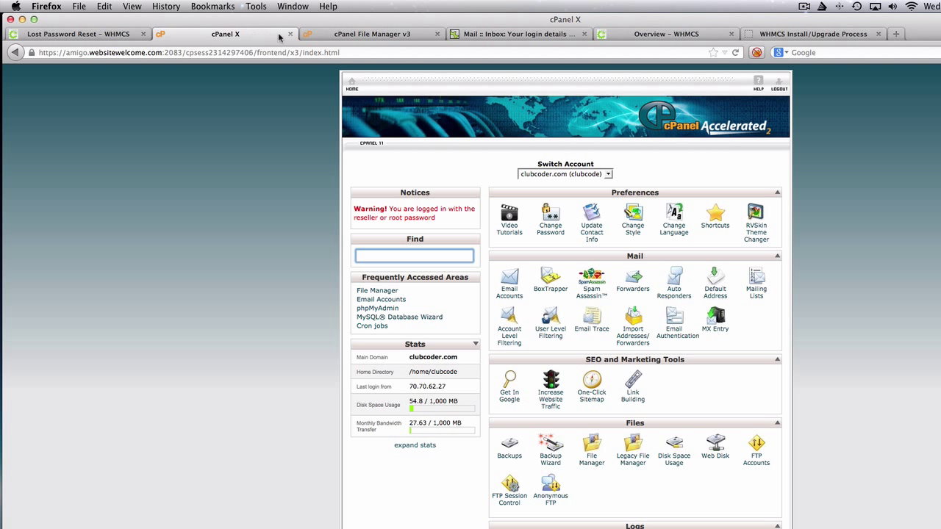
left_click(337, 35)
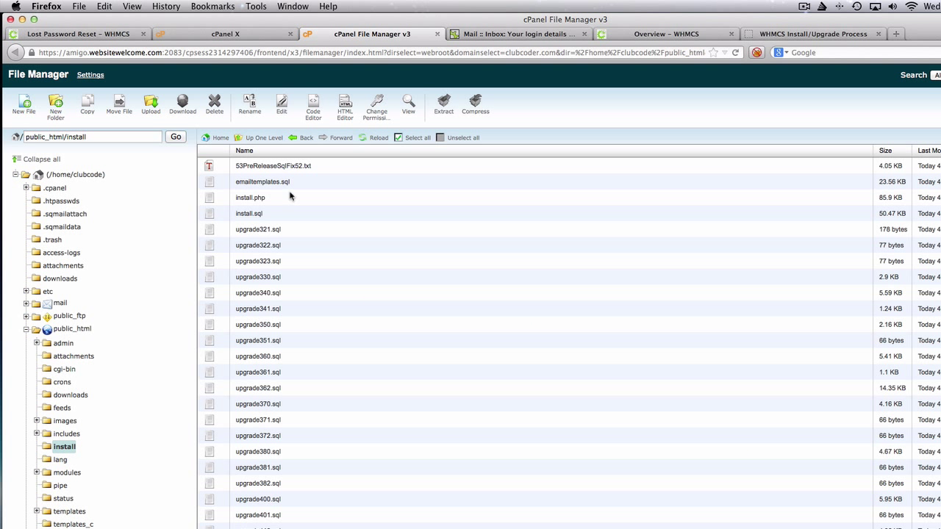
left_click(74, 330)
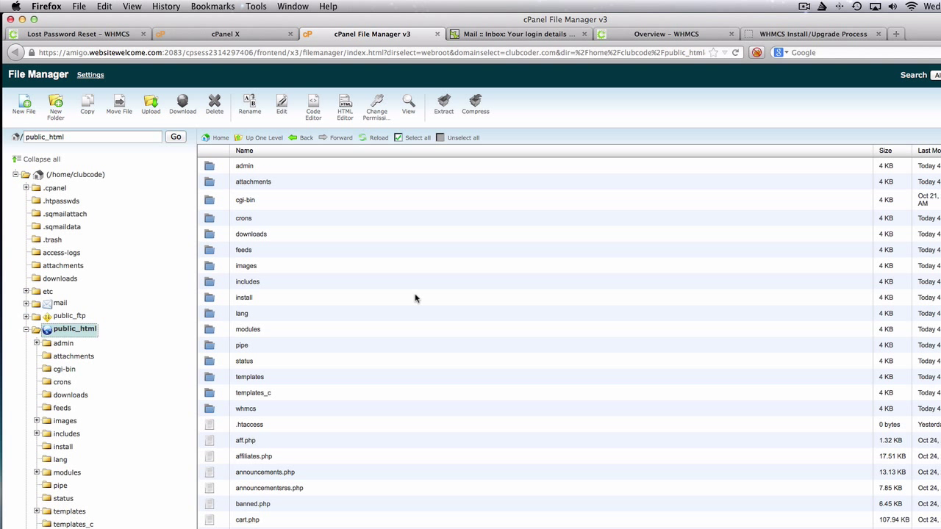
scroll(415, 298, "down", 5)
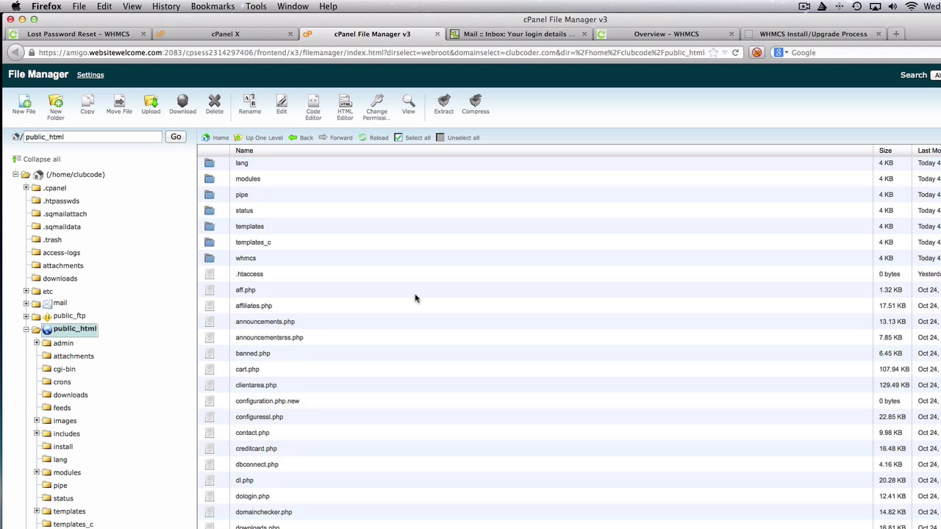
scroll(416, 298, "down", 2)
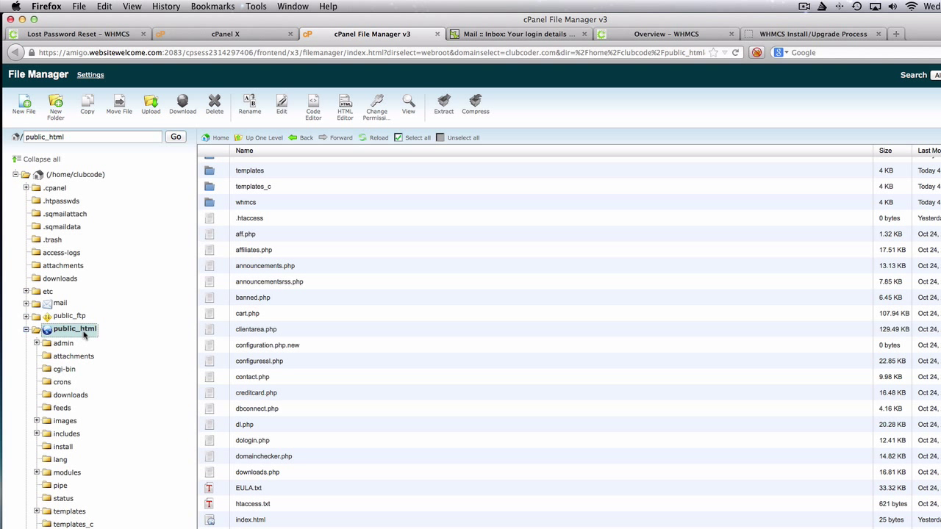
left_click(292, 347)
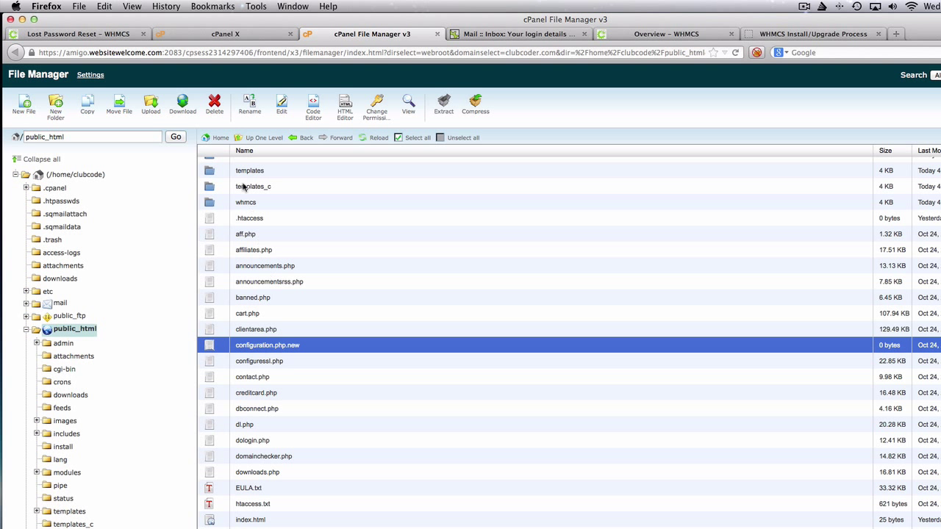
left_click(249, 104)
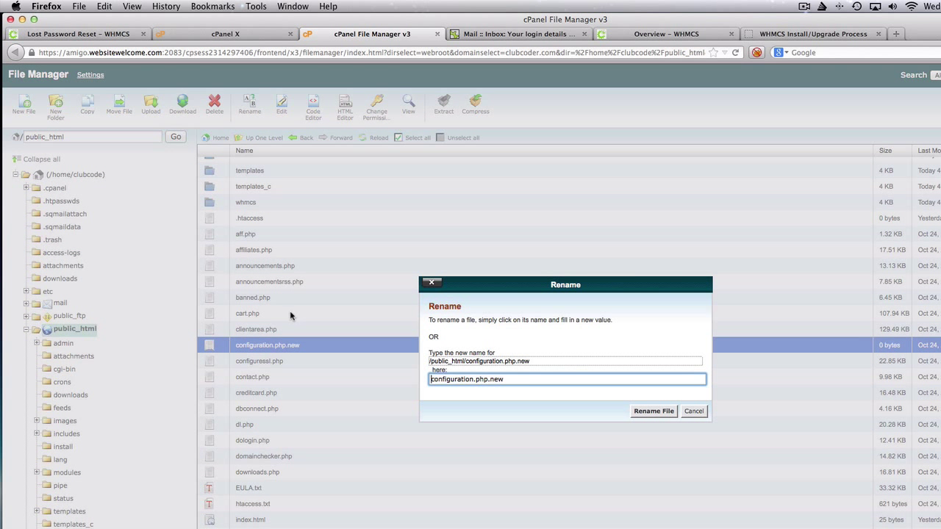
left_click(516, 380)
key("BackSpace")
key("BackSpace")
key("BackSpace")
key("BackSpace")
left_click(638, 416)
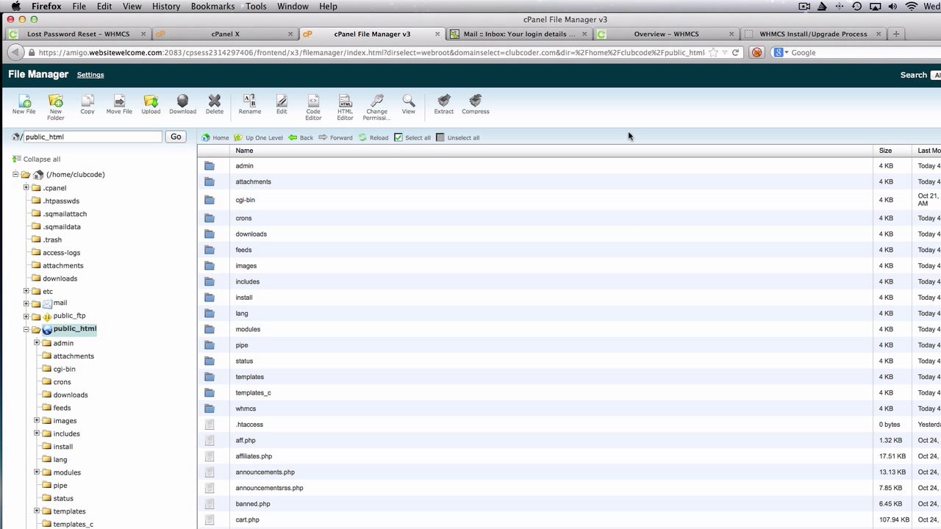
Step: Recheck the installer requirements and continue to the licence and database step
left_click(769, 34)
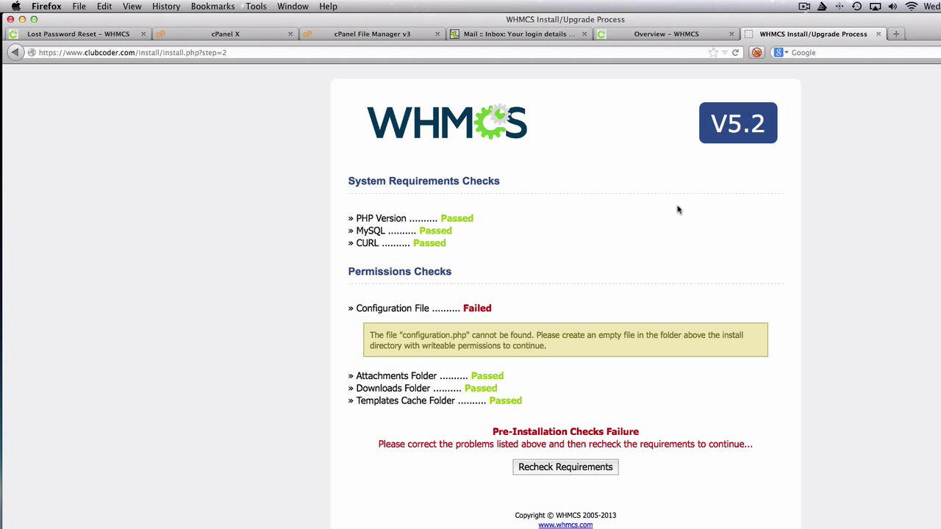
left_click(582, 467)
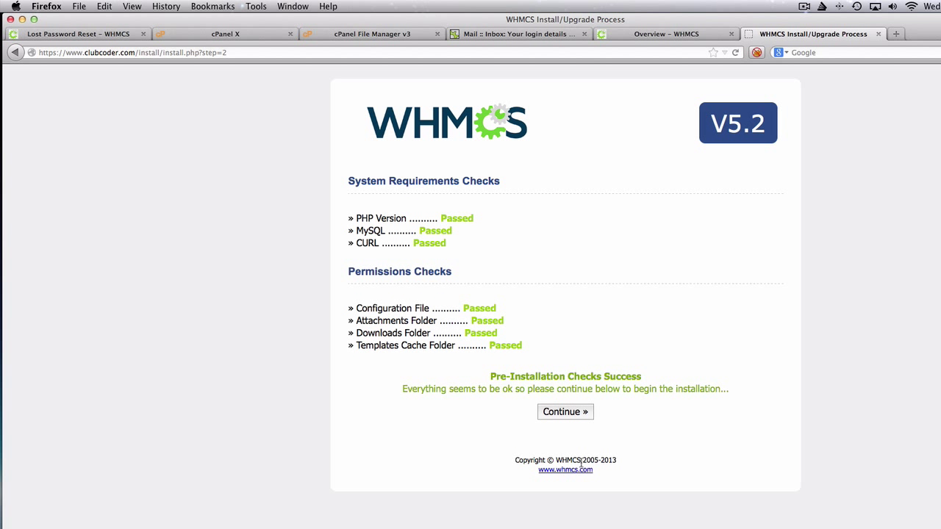
left_click(567, 413)
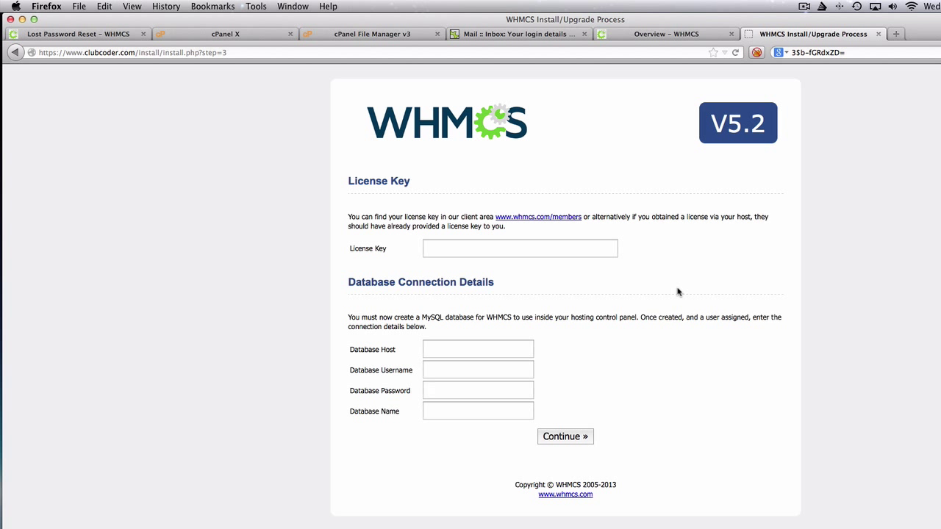
Step: Copy the licence key from the client area into the License Key field
left_click(564, 246)
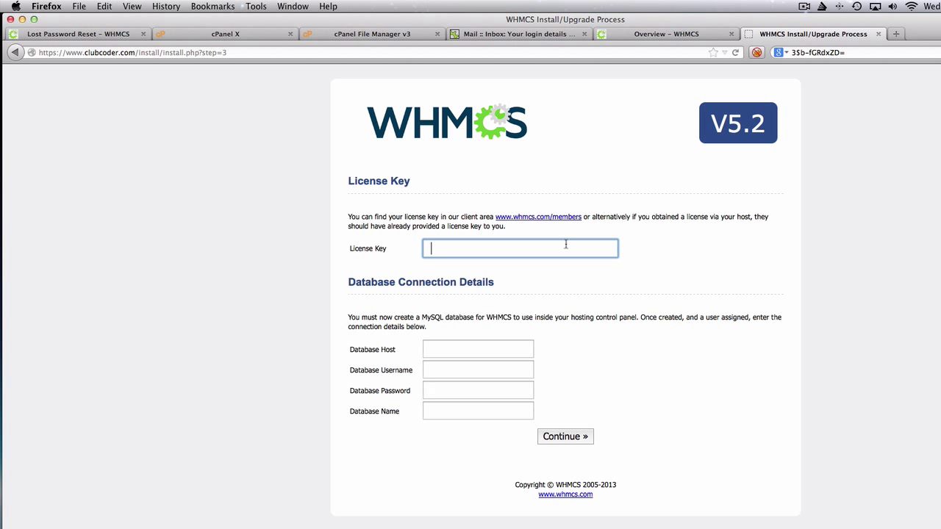
left_click(634, 44)
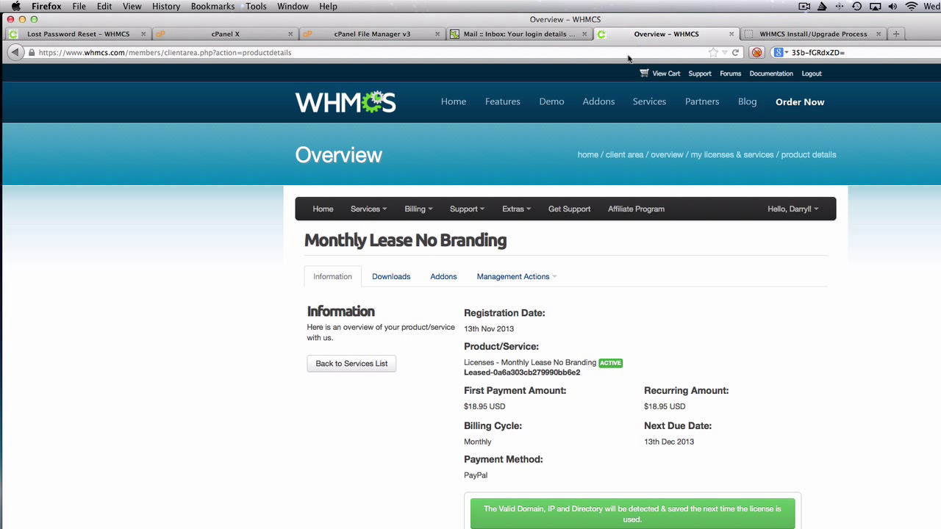
triple_click(520, 374)
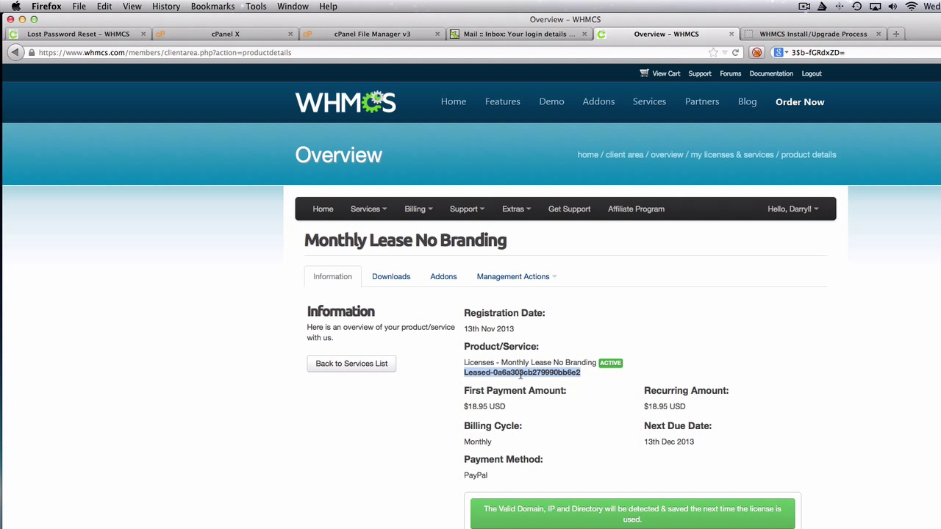
key("super+c")
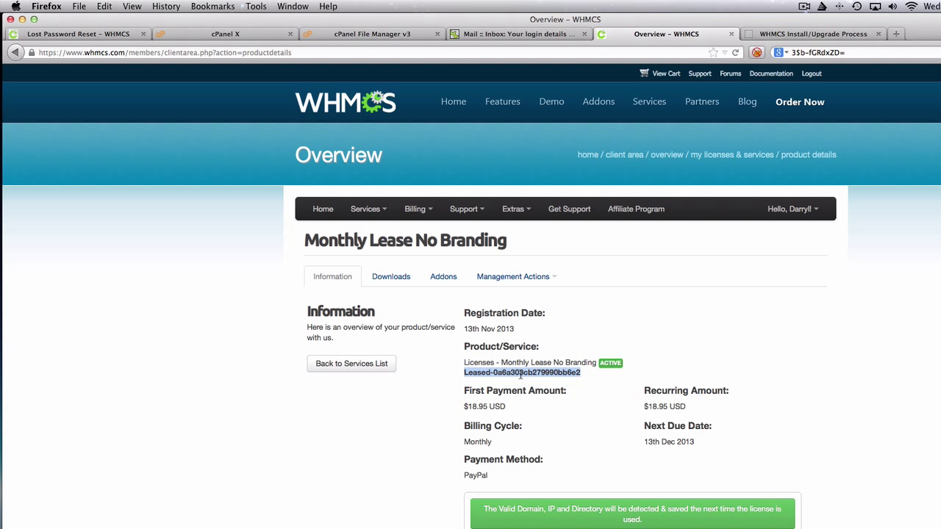
left_click(775, 40)
key("super+v")
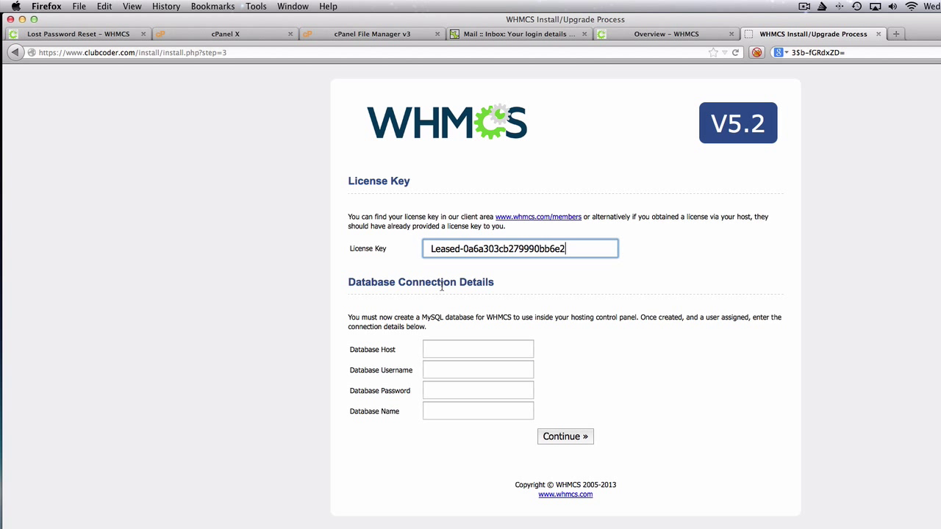
Step: Enter database host localhost, username clubcode_members and the stored database password
left_click(461, 348)
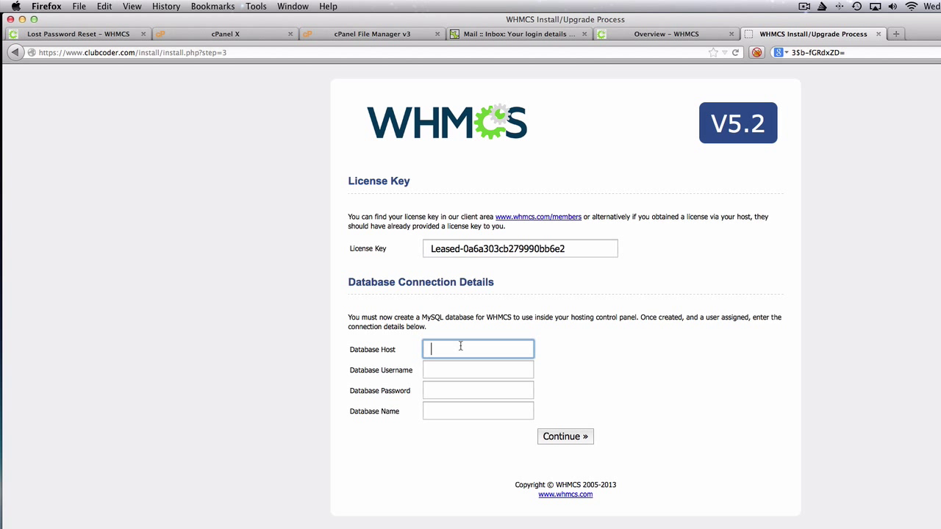
type("localhost")
left_click(478, 369)
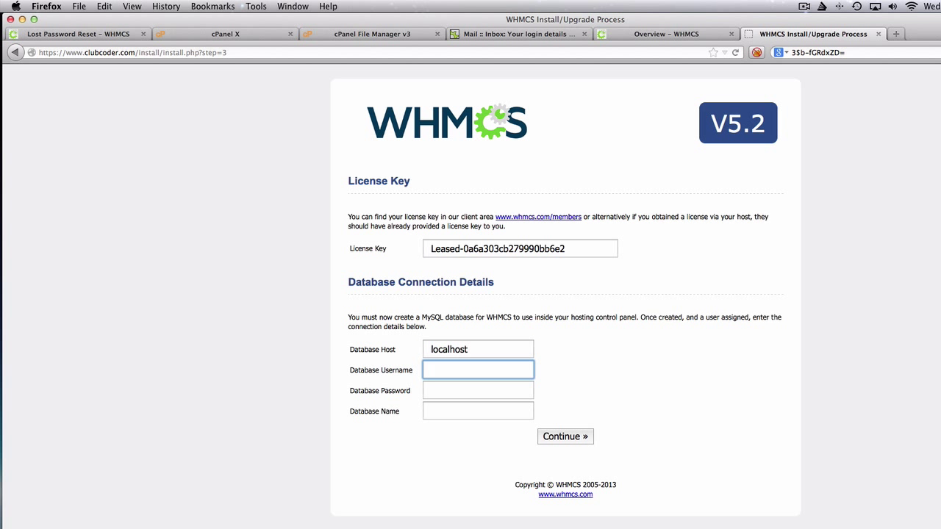
type("clubcode_")
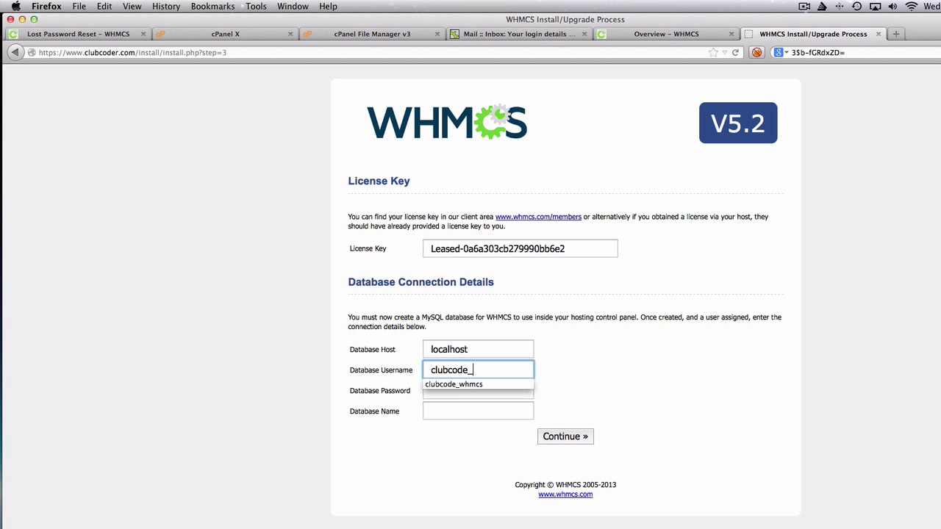
type("members")
key("Tab")
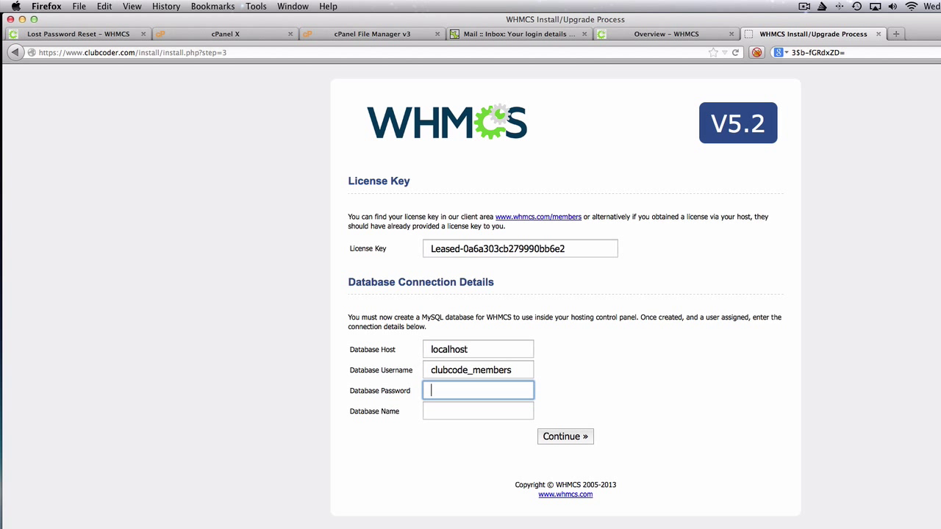
left_click(852, 53)
left_click(852, 52)
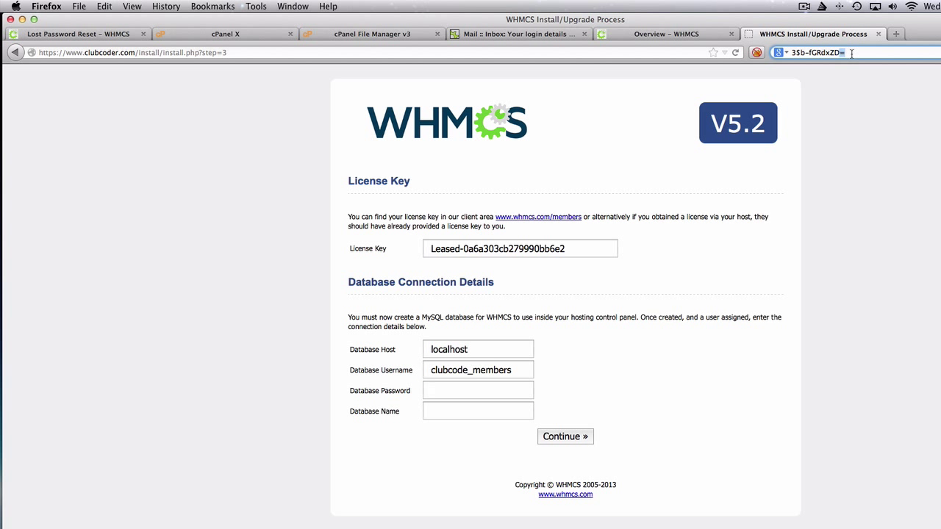
left_click(852, 53)
key("super+x")
left_click(480, 393)
key("super+v")
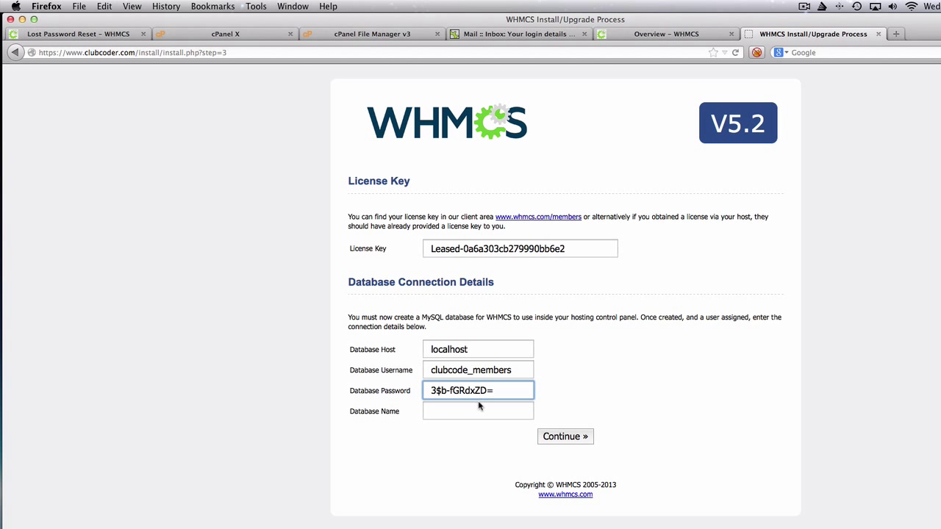
Step: Set the database name to clubcode_members and submit the details
left_click(480, 413)
double_click(497, 368)
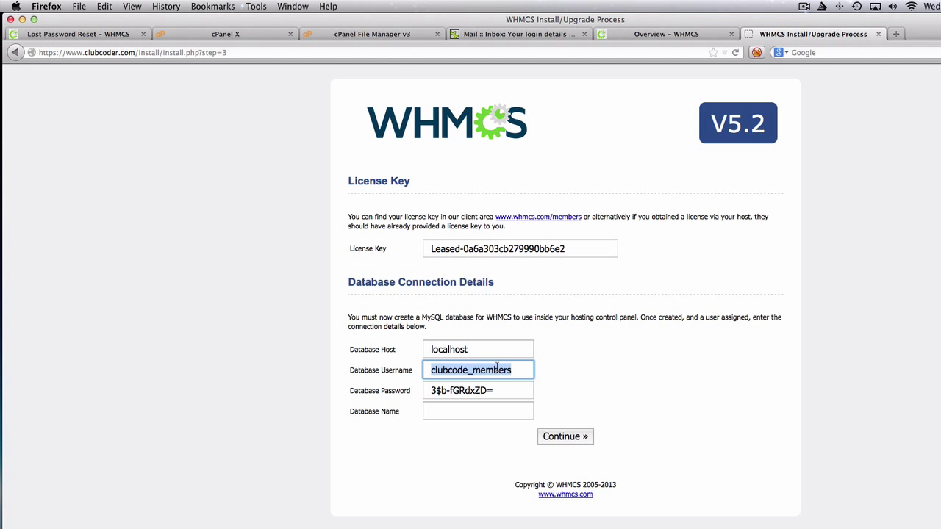
key("super+c")
left_click(481, 413)
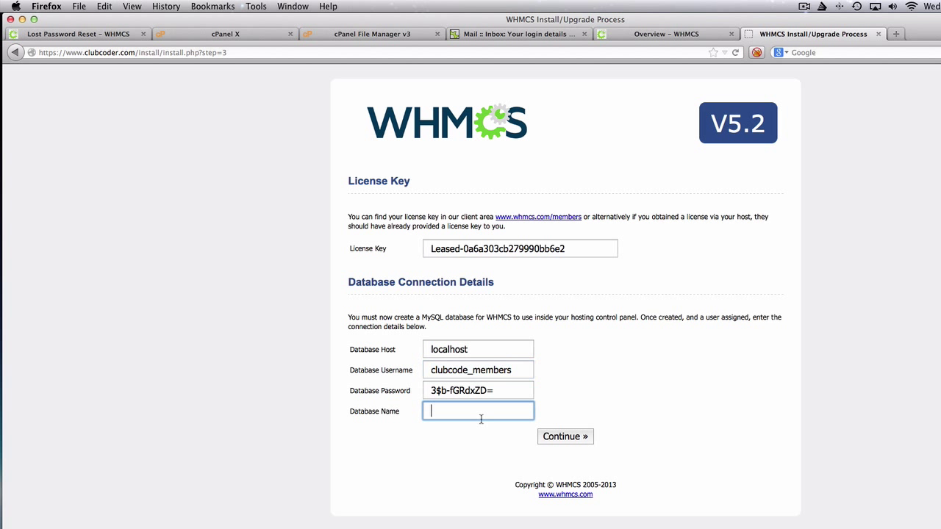
key("super+v")
left_click(573, 438)
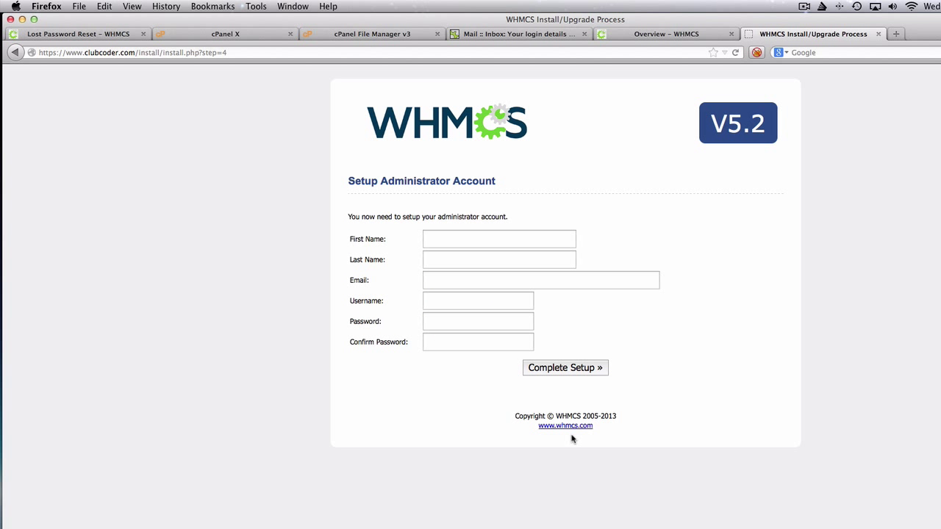
Step: Enter the administrator's first name, last name and saved e-mail address
left_click(491, 237)
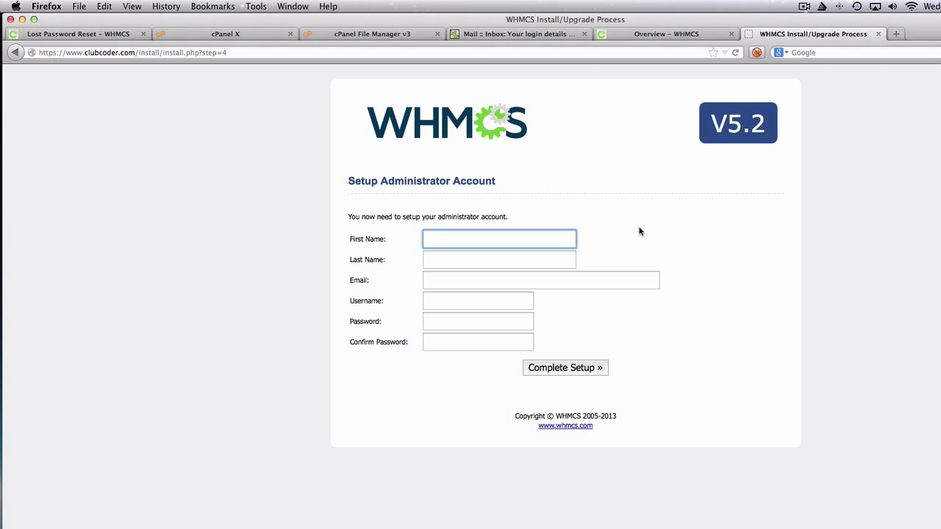
type("Darryl")
key("Tab")
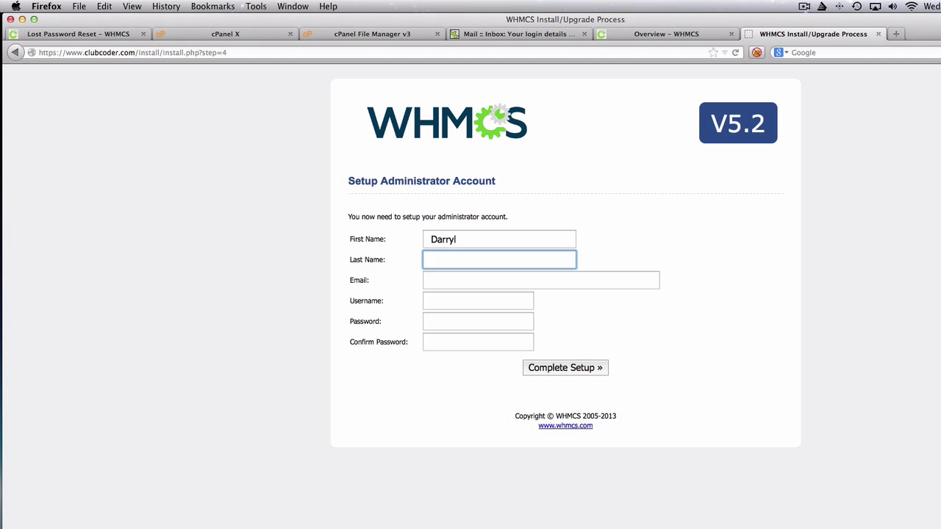
type("Tanzil")
key("Tab")
type("da")
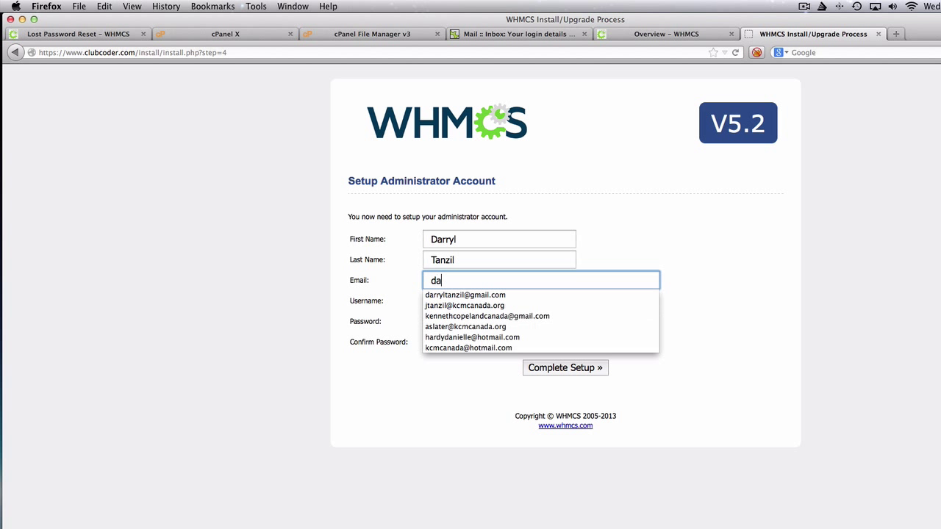
type("rr")
key("Down")
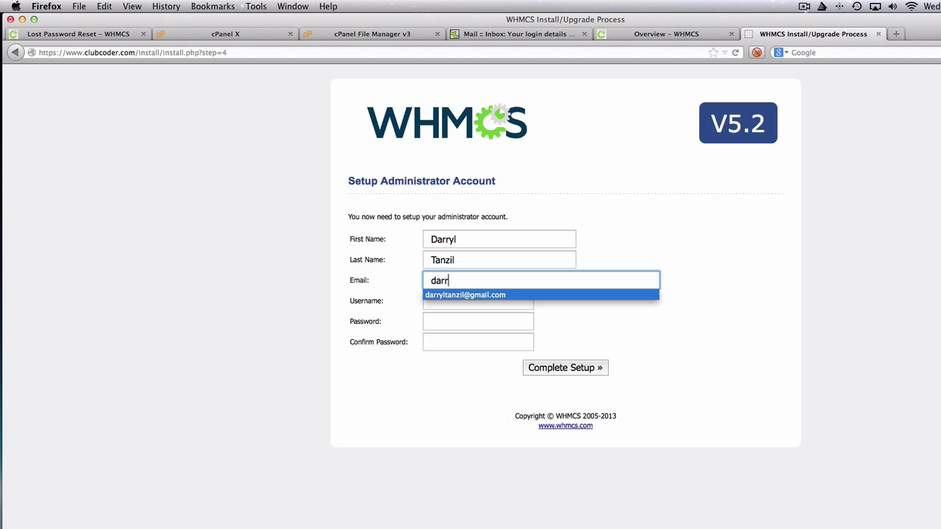
key("Return")
Step: Set admin username ccadmin with the pasted password confirmed, and complete setup
key("Tab")
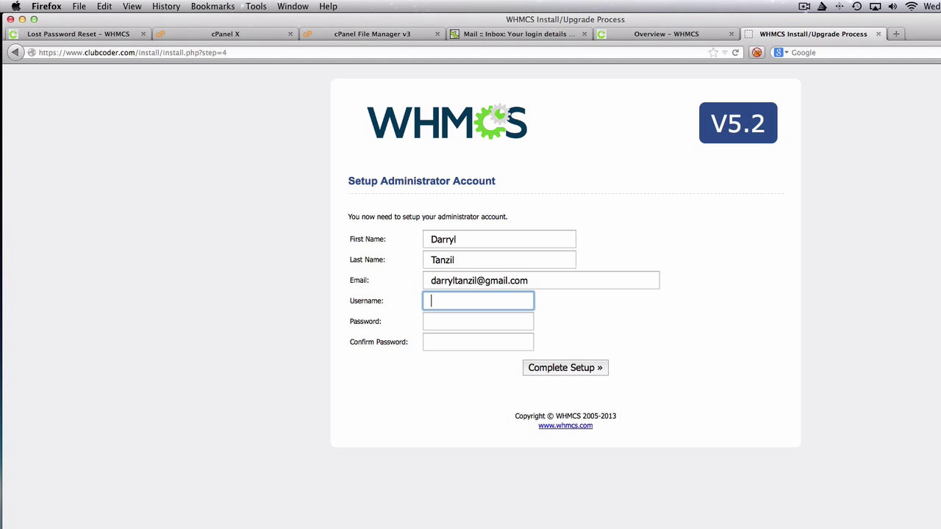
type("ccadmin")
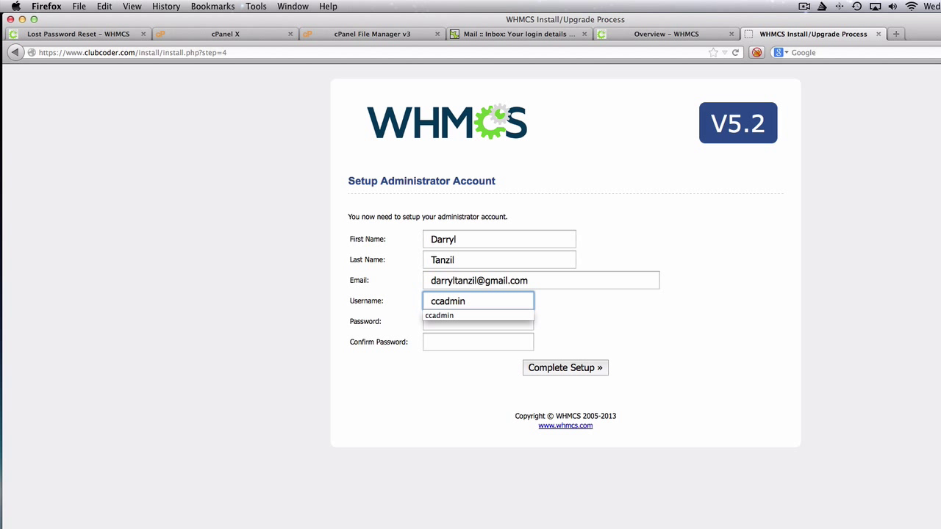
key("Tab")
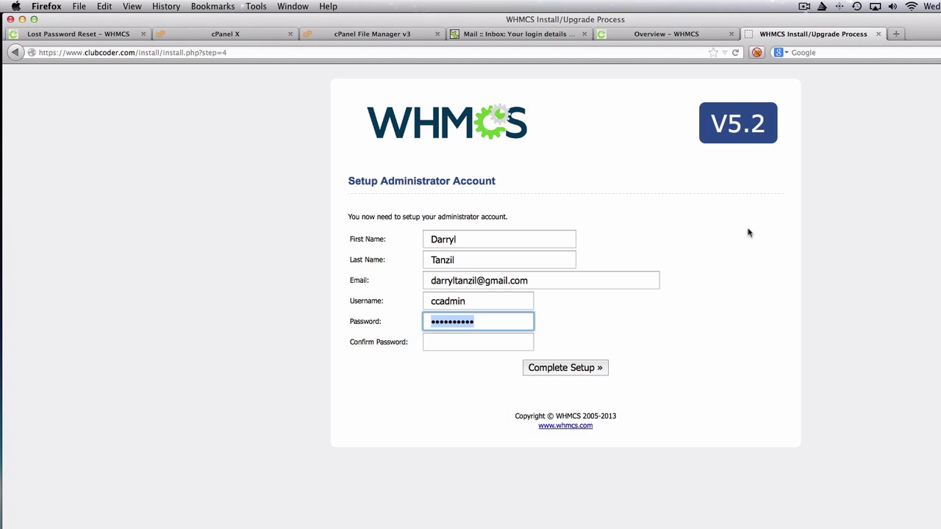
key("super+v")
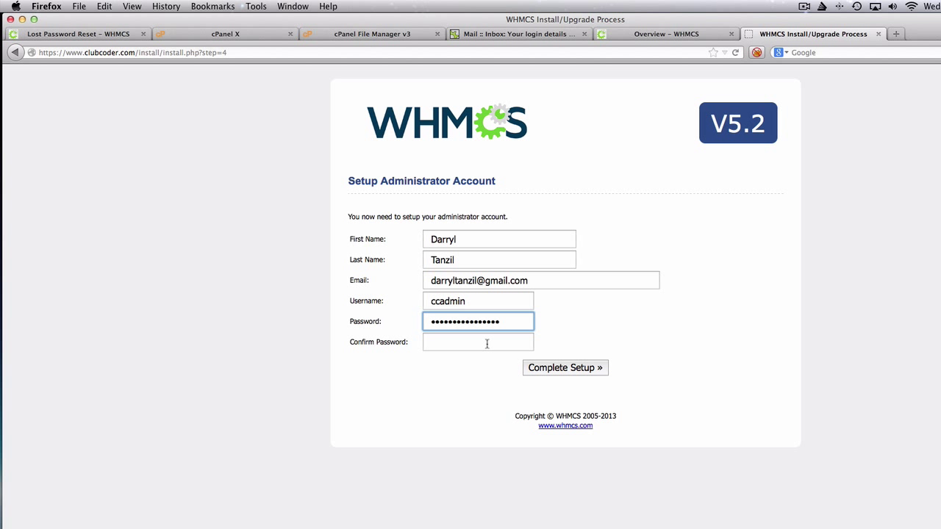
left_click(486, 343)
key("super+v")
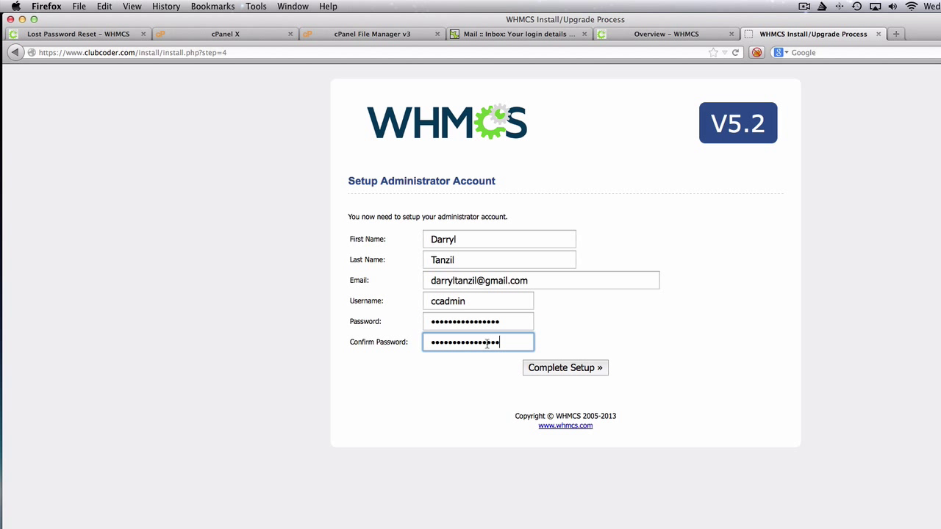
left_click(573, 367)
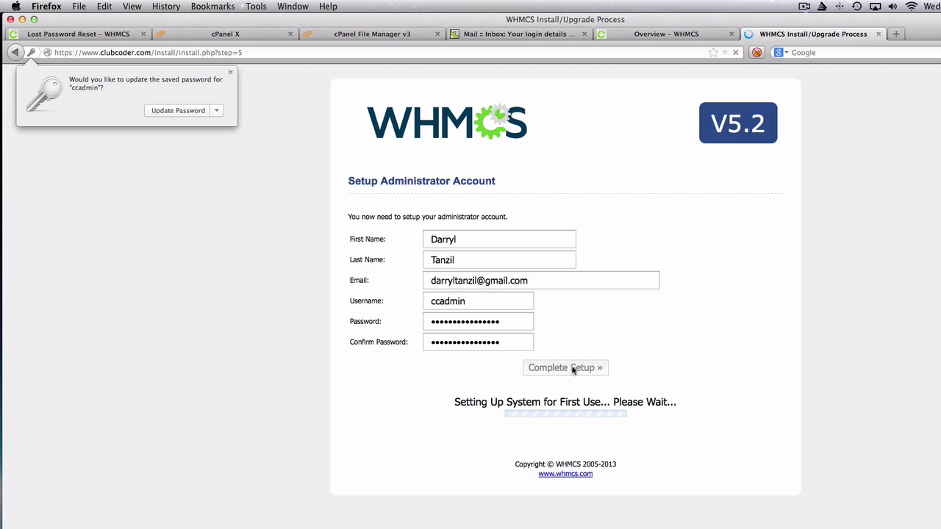
Step: Dismiss the save-password prompt and return to File Manager's public_html listing
left_click(230, 72)
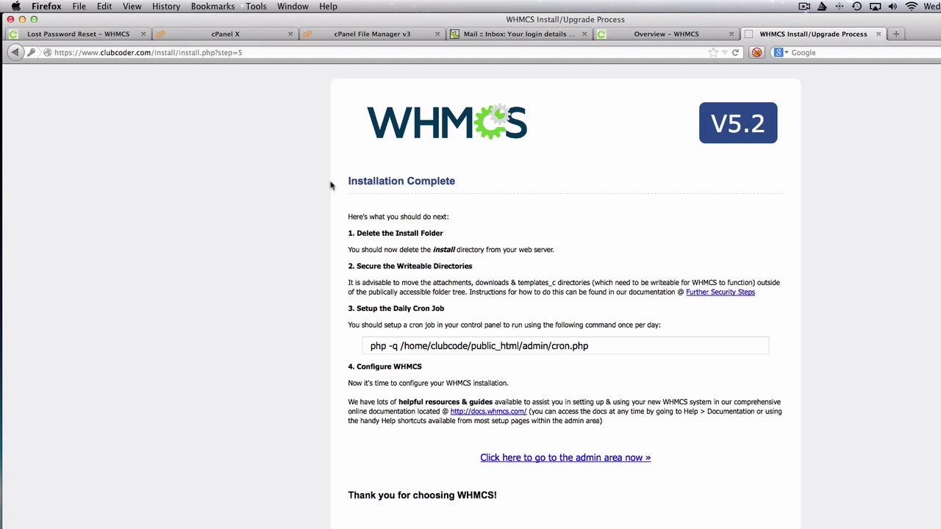
left_click(351, 34)
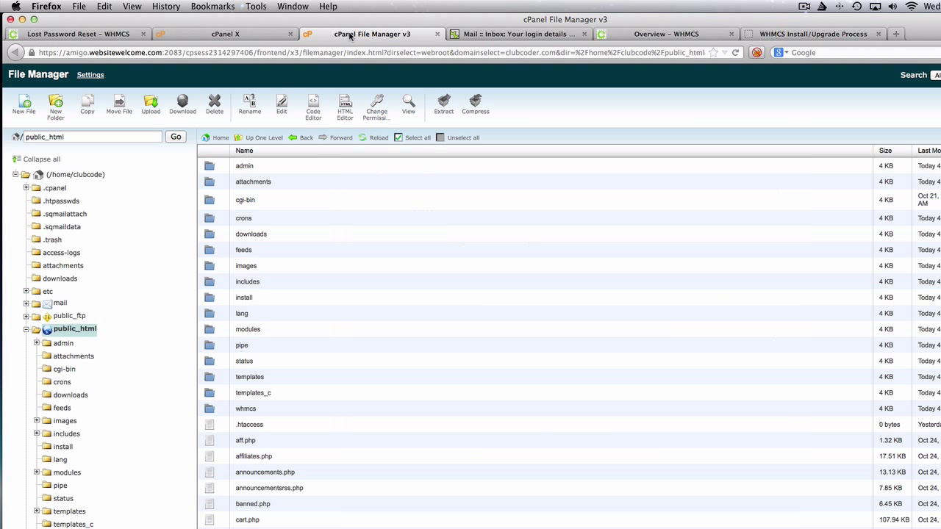
Step: Delete the install folder from public_html, then return to the WHMCS completion page
left_click(248, 299)
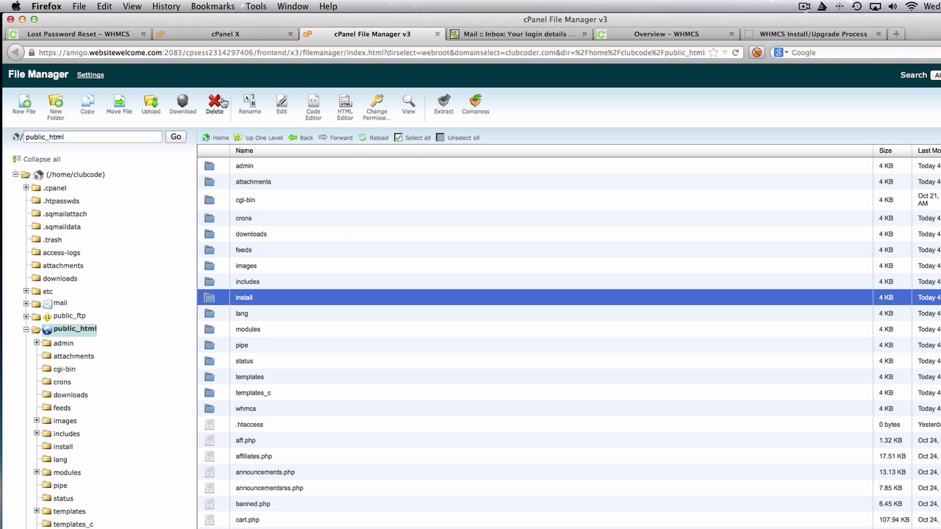
left_click(220, 103)
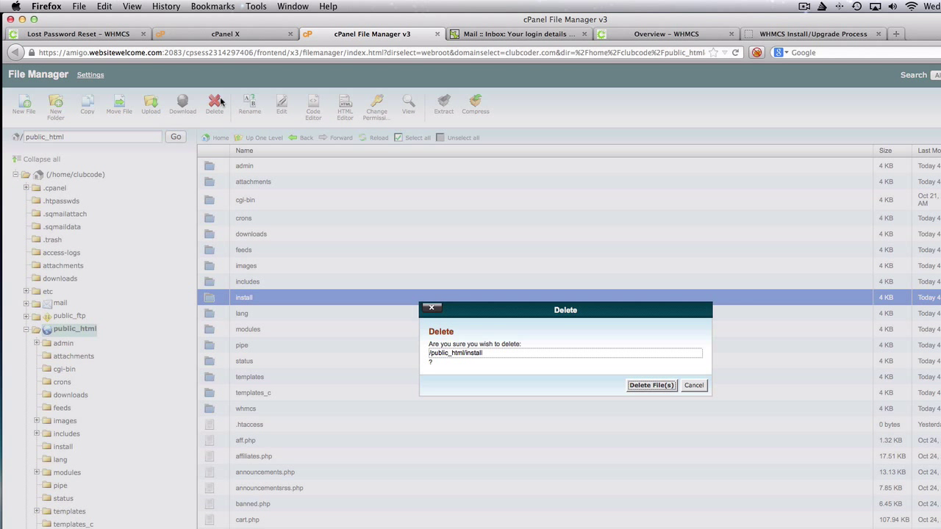
left_click(640, 387)
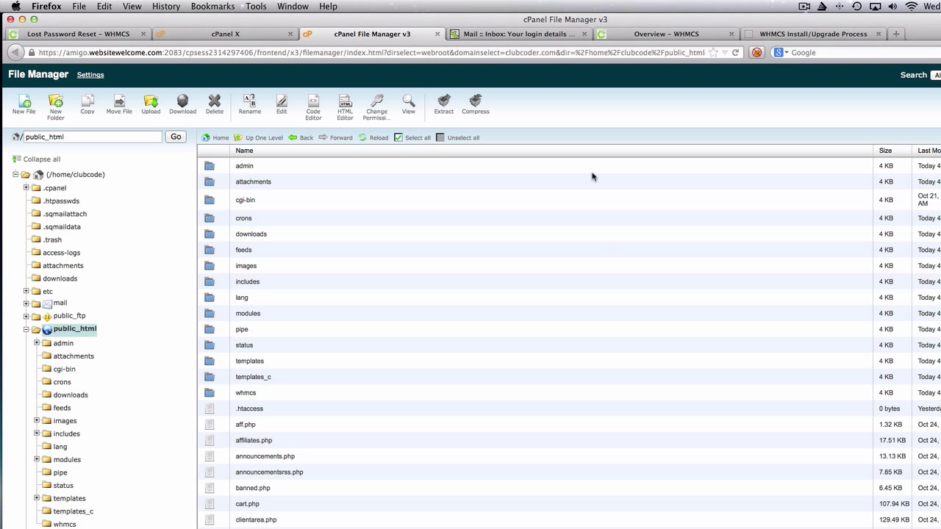
left_click(761, 37)
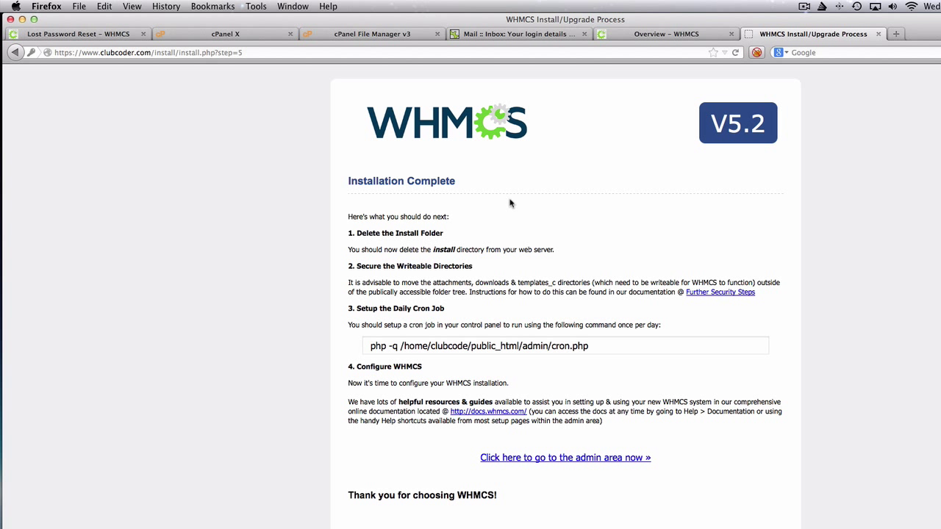
Step: Move attachments, templates_c and downloads from public_html up to the home folder
left_click(400, 34)
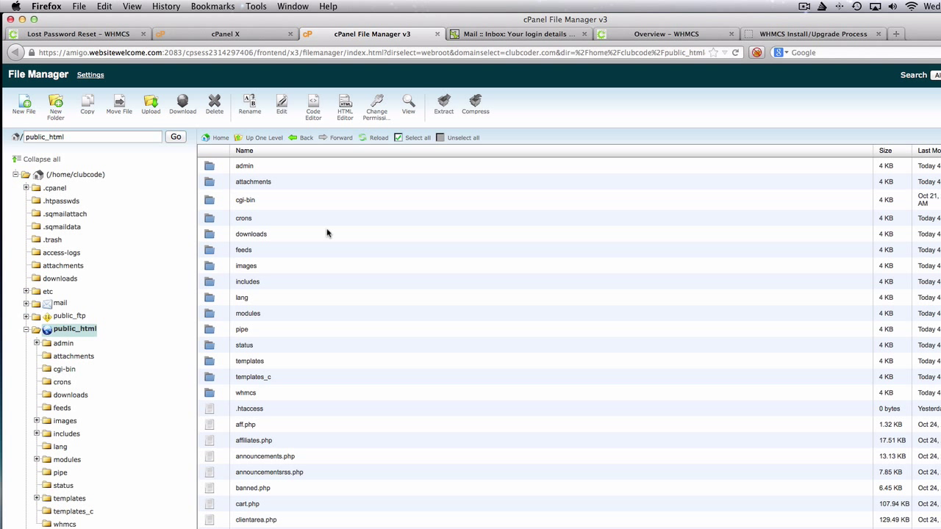
left_click(283, 181)
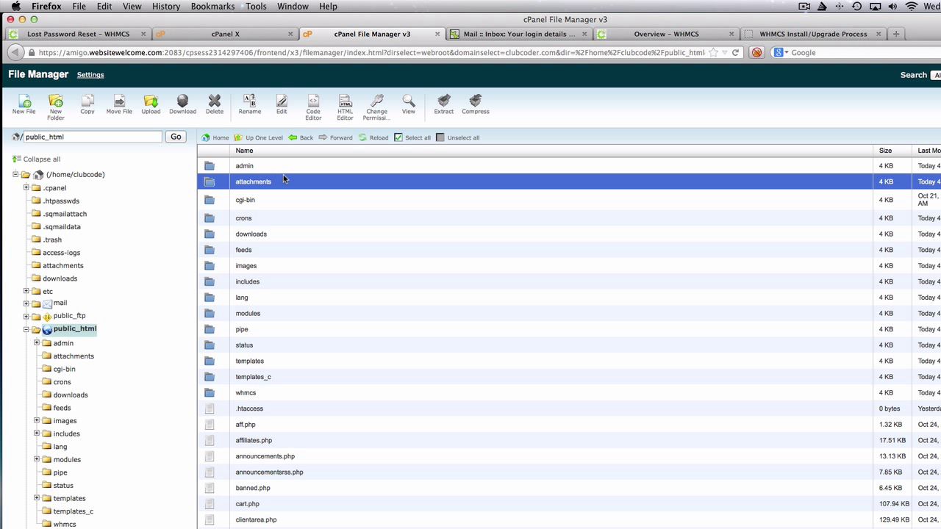
left_click(284, 376, "super")
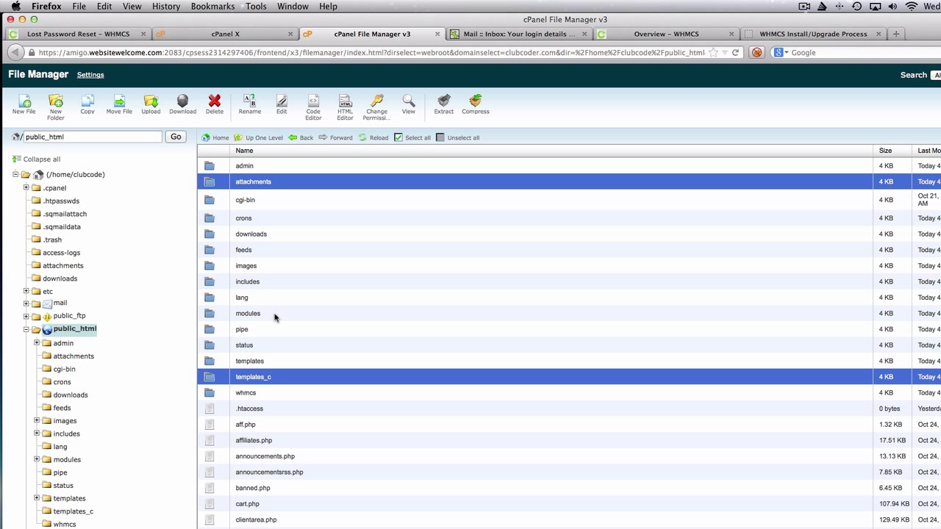
left_click(267, 234, "super")
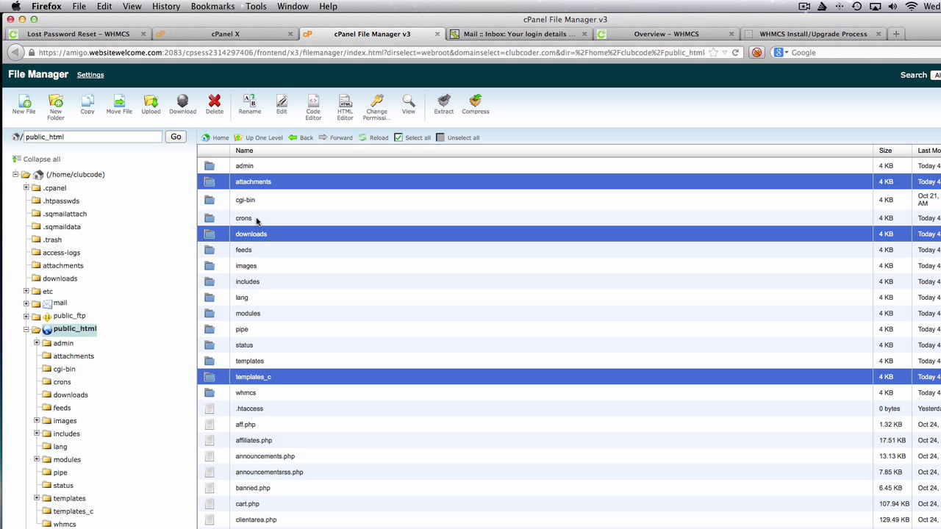
left_click(119, 103)
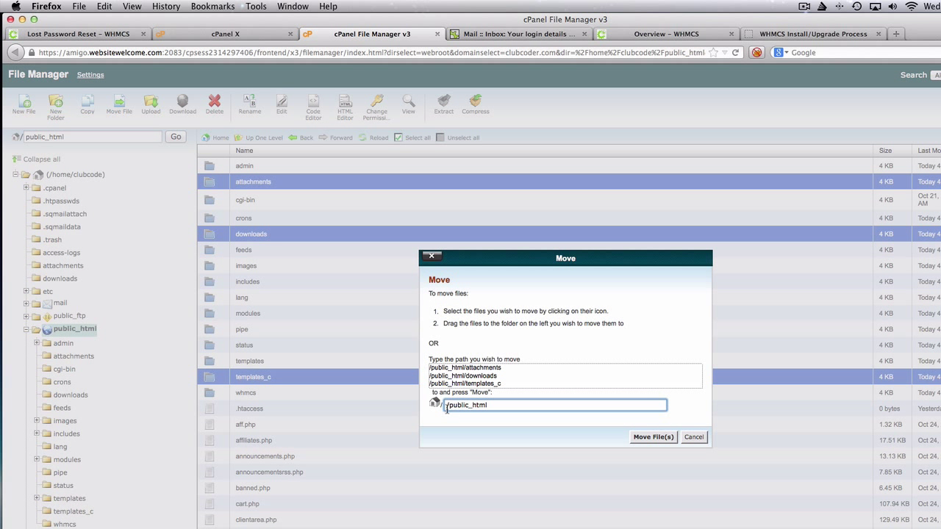
left_click_drag(446, 406, 508, 406)
key("BackSpace")
left_click(654, 436)
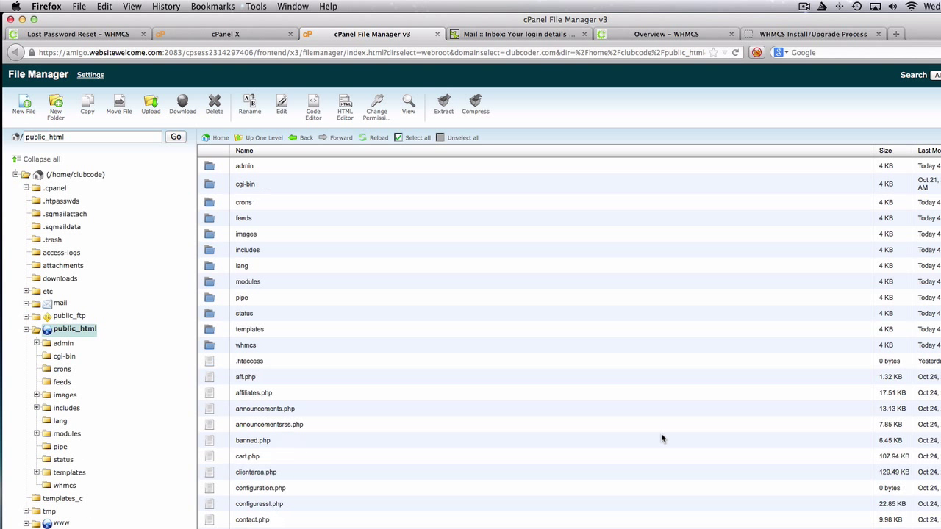
left_click(791, 37)
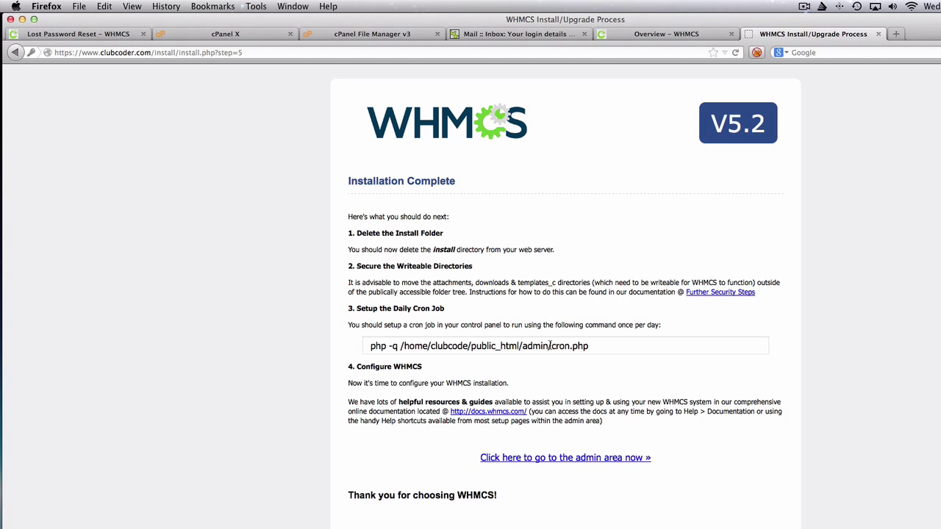
Step: Copy the daily cron command from the WHMCS Installation Complete page, then return to cPanel
left_click(550, 345)
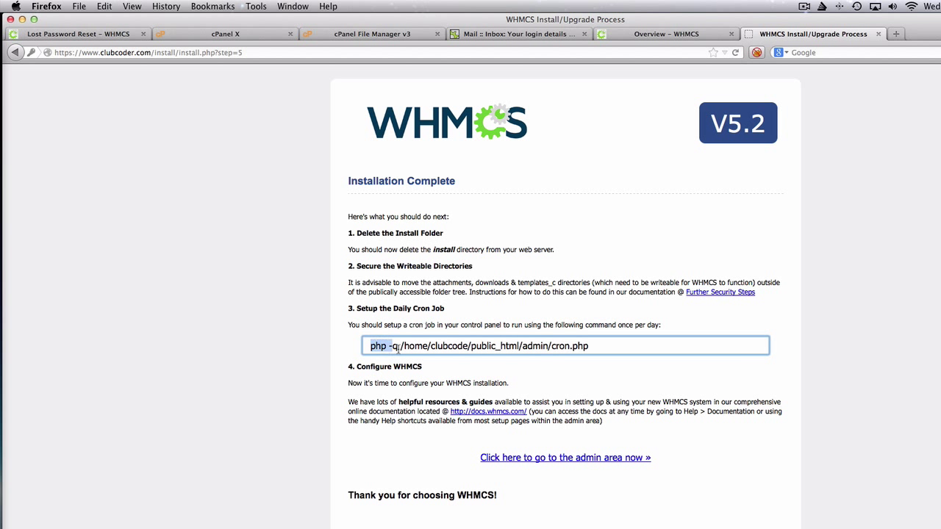
triple_click(592, 346)
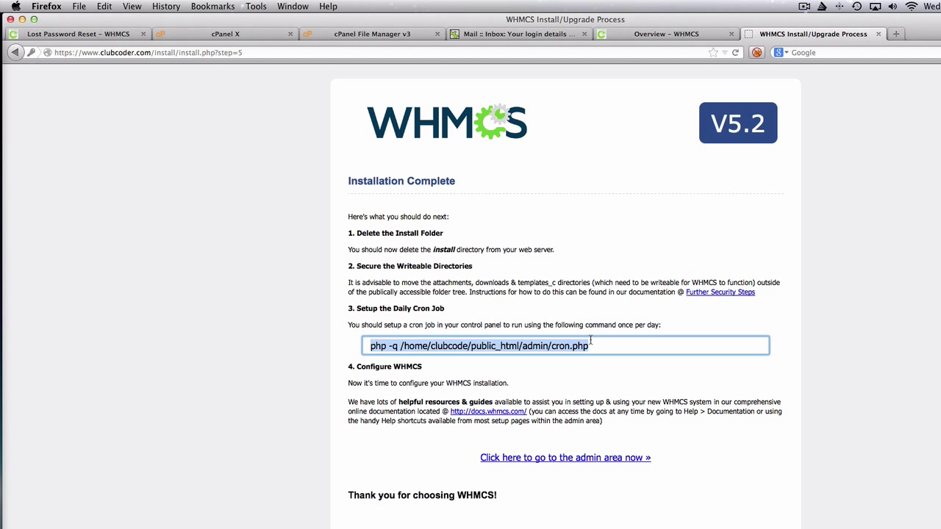
right_click(526, 347)
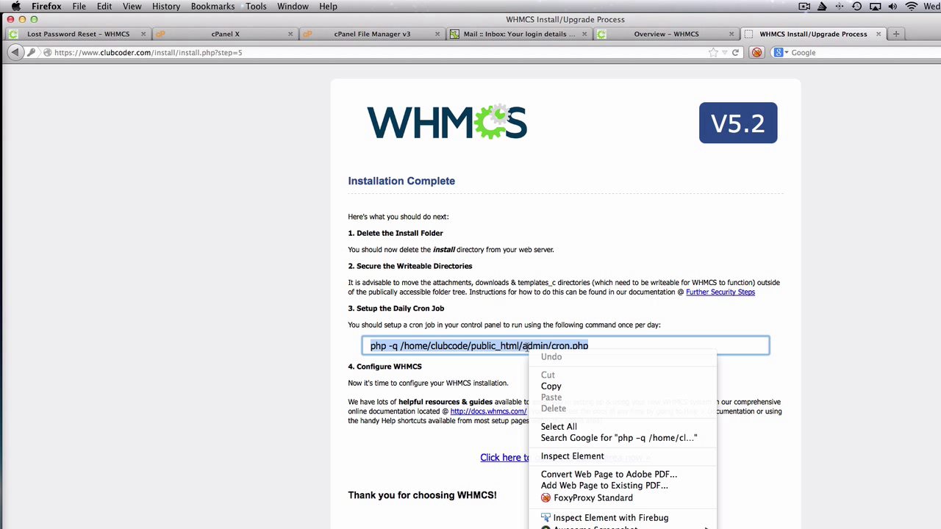
left_click(560, 388)
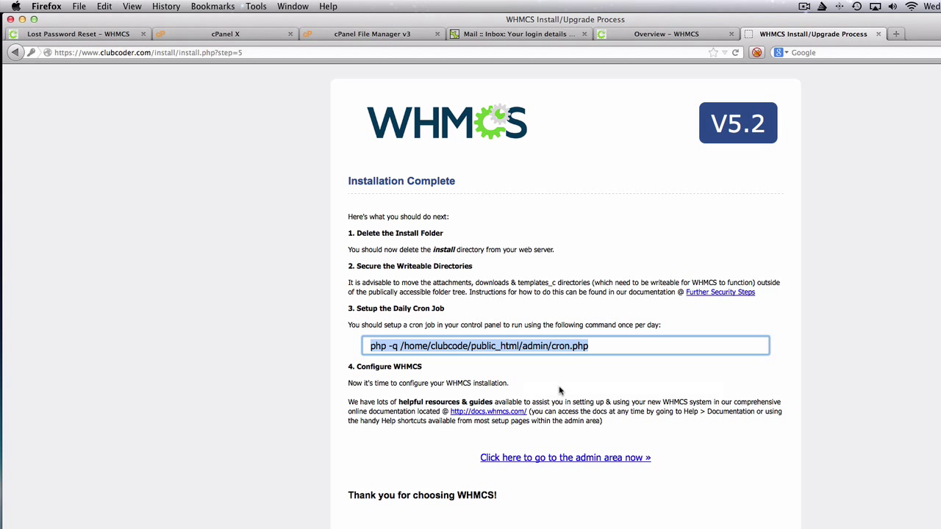
left_click(243, 35)
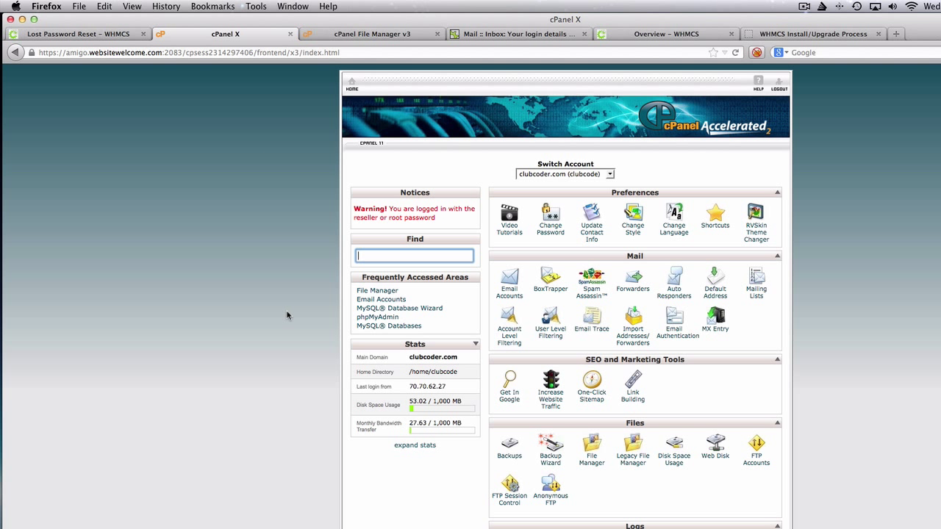
Step: Add a once-a-day cron job running php -q /home/clubcode/public_html/admin/cron.php
type("cron")
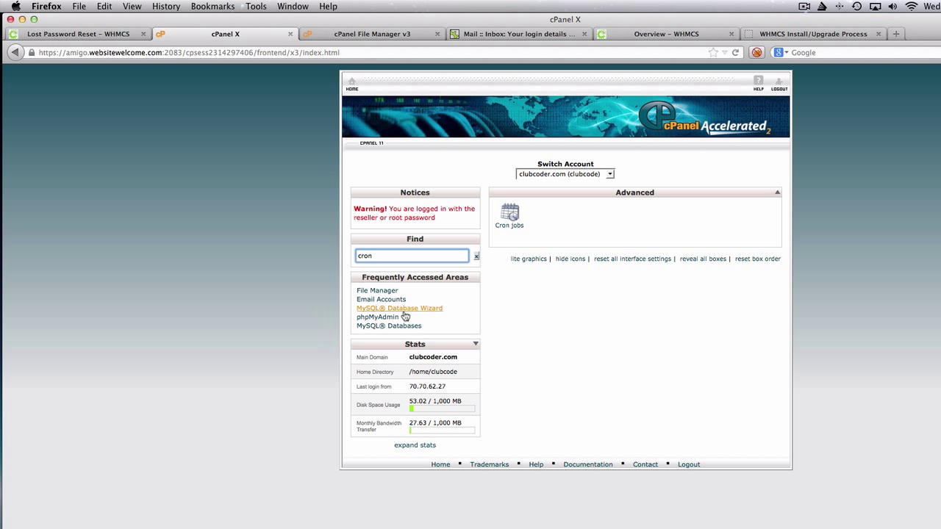
left_click(511, 226)
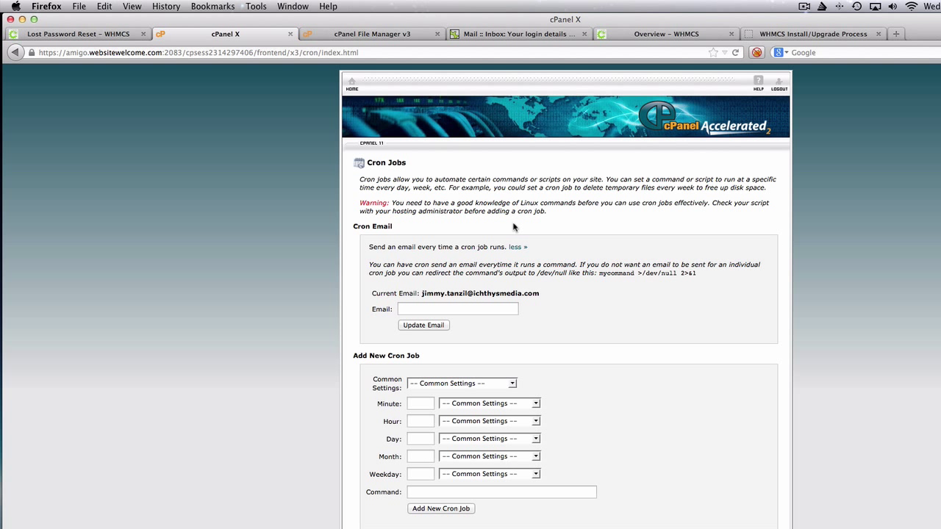
left_click(485, 388)
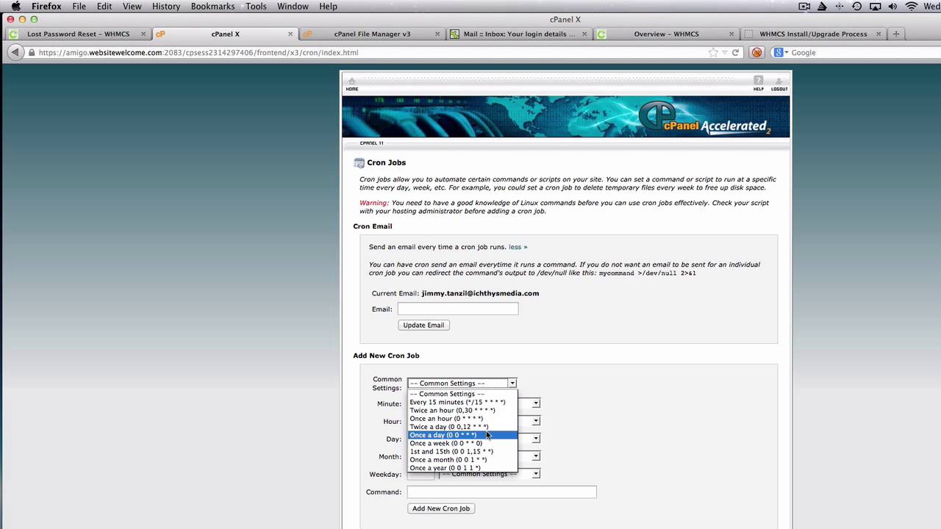
left_click(486, 436)
left_click(498, 492)
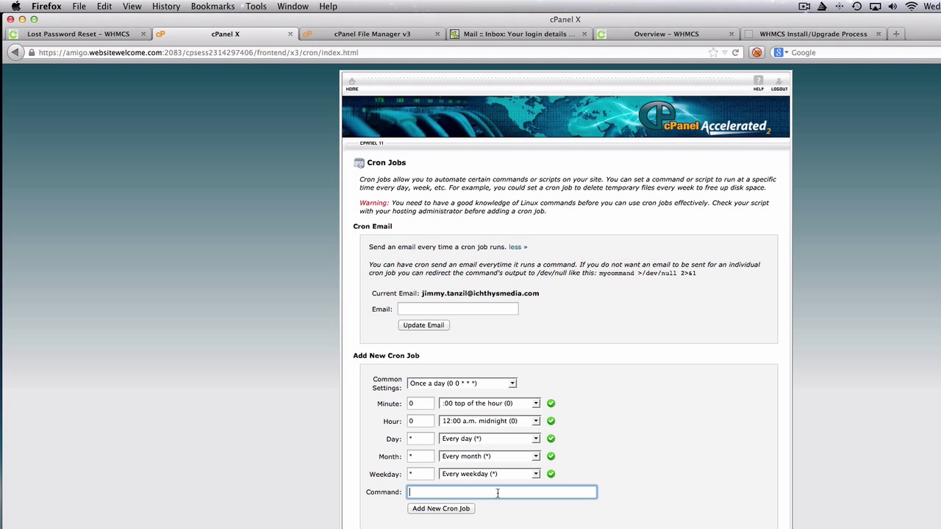
key("super+v")
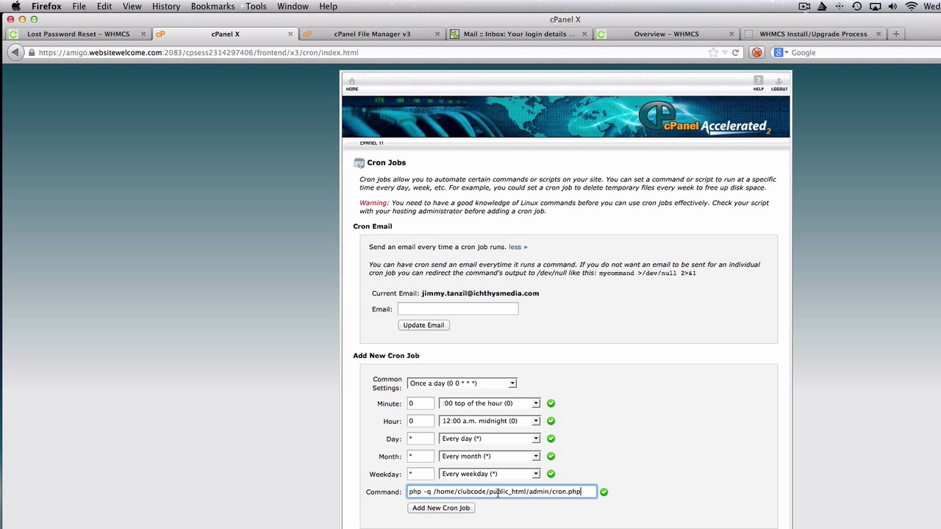
left_click(442, 510)
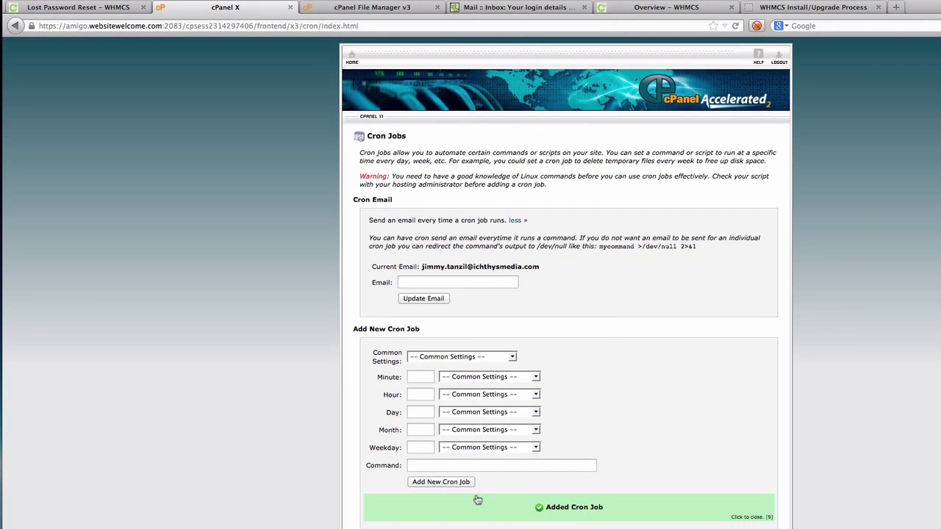
scroll(480, 501, "down", 2)
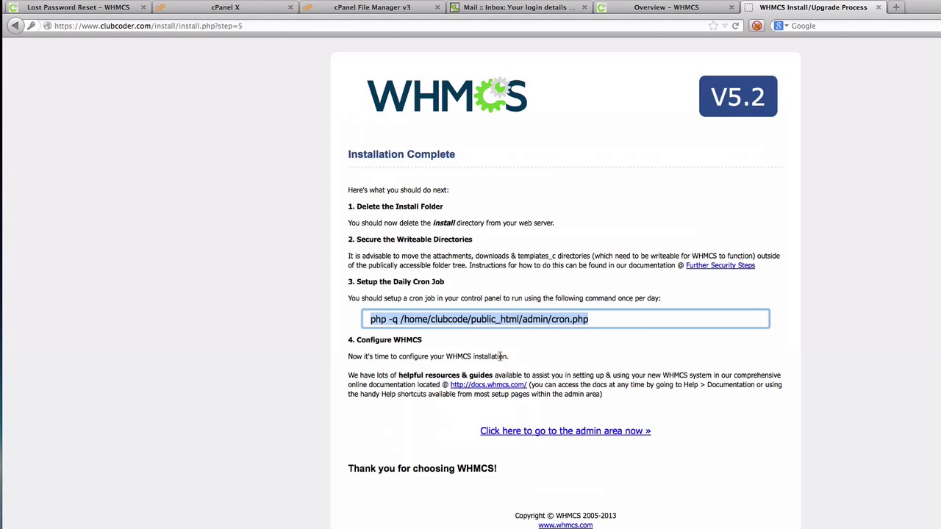
Step: Change the address from install/install.php?step=5 to admin to open the WHMCS admin area
left_click(500, 355)
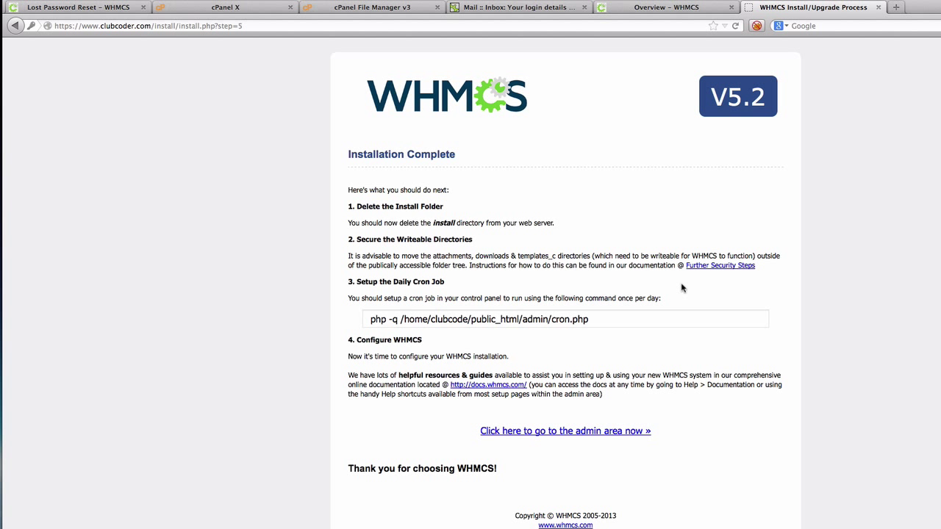
left_click(644, 24)
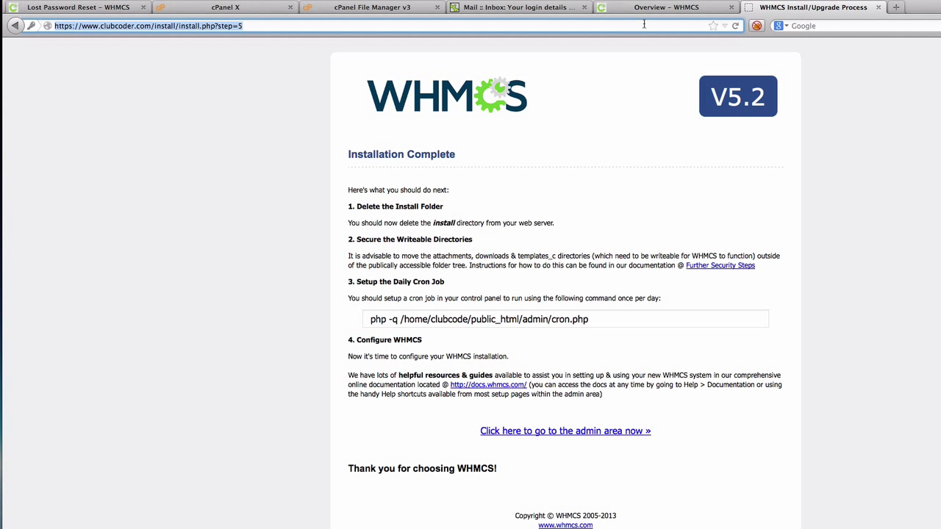
left_click(377, 24)
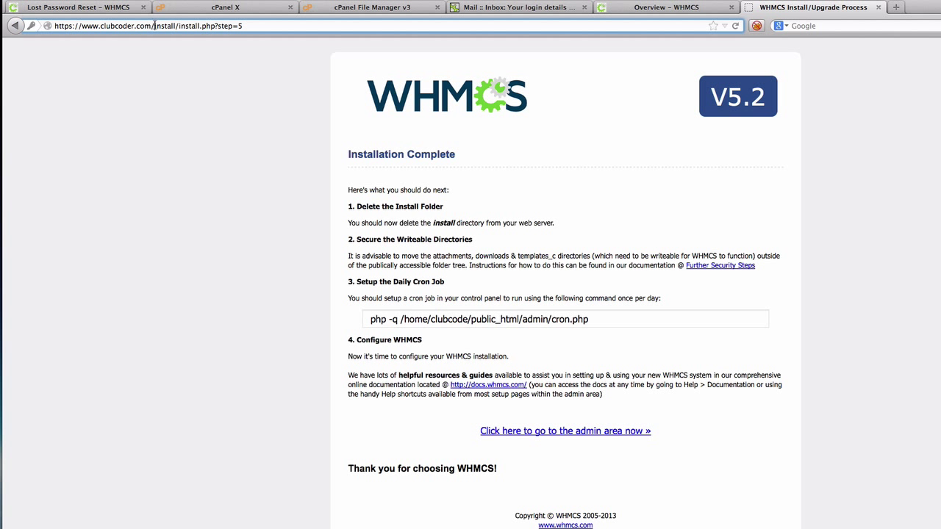
left_click(261, 25, "shift")
key("BackSpace")
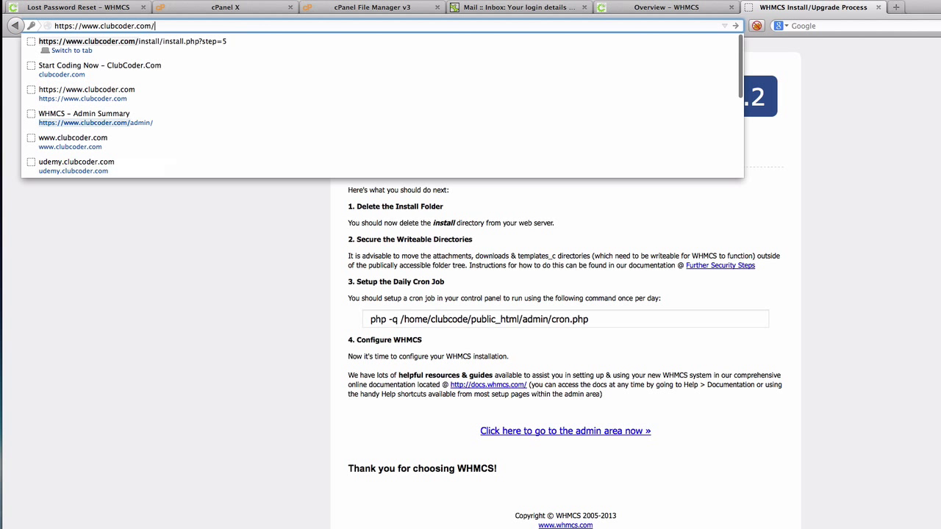
type("admin")
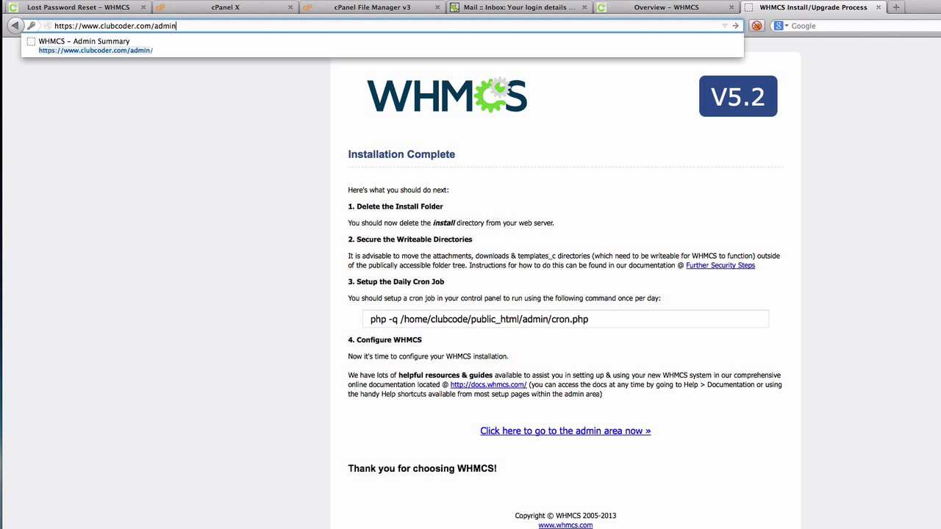
key("Return")
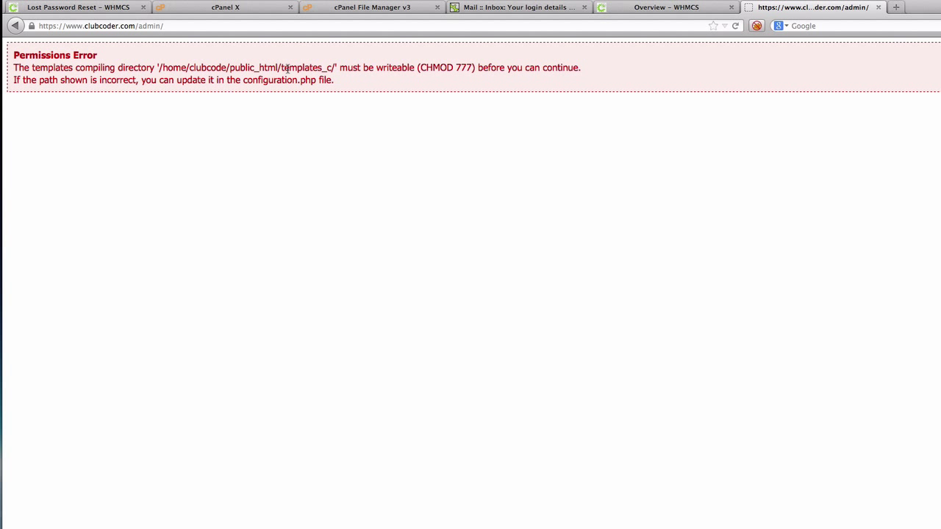
left_click(367, 8)
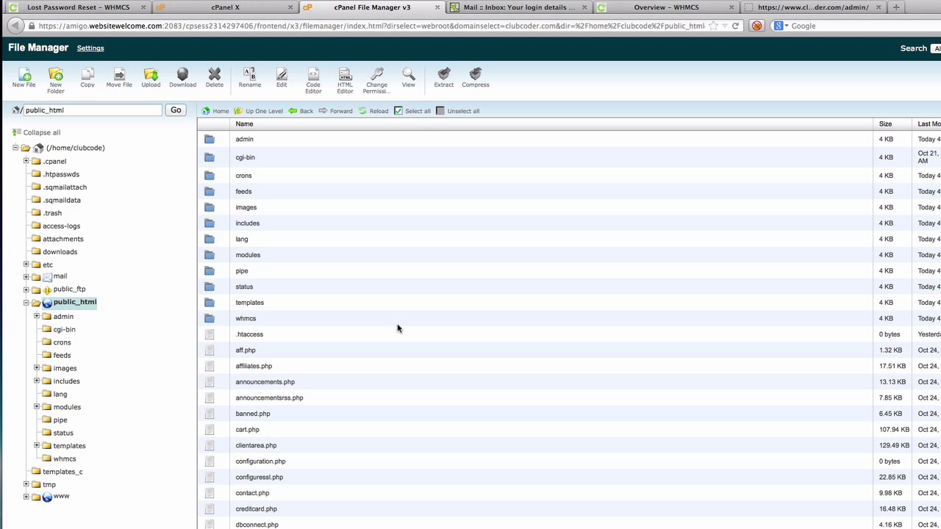
Step: Set $templates_compiledir in configuration.php to '/home/clubcode/templates_c/', save, and reload the admin page
left_click(263, 466)
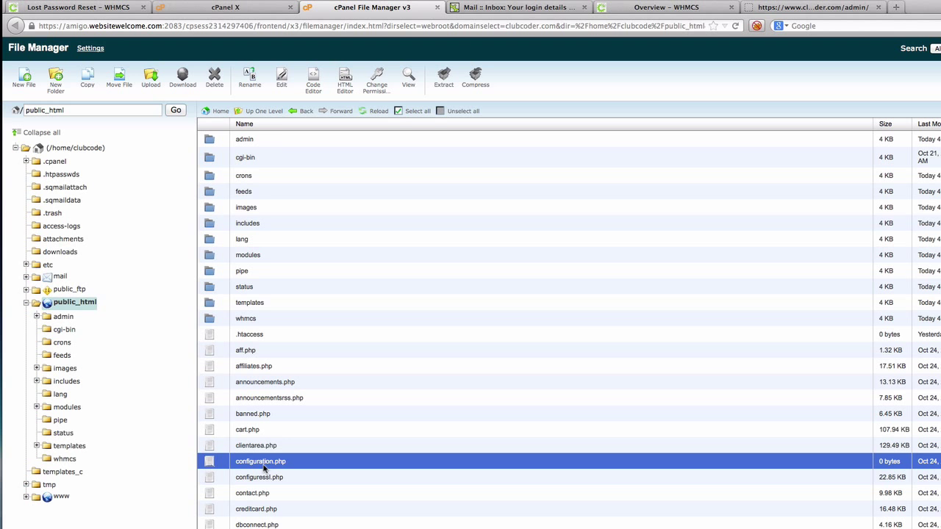
left_click(314, 88)
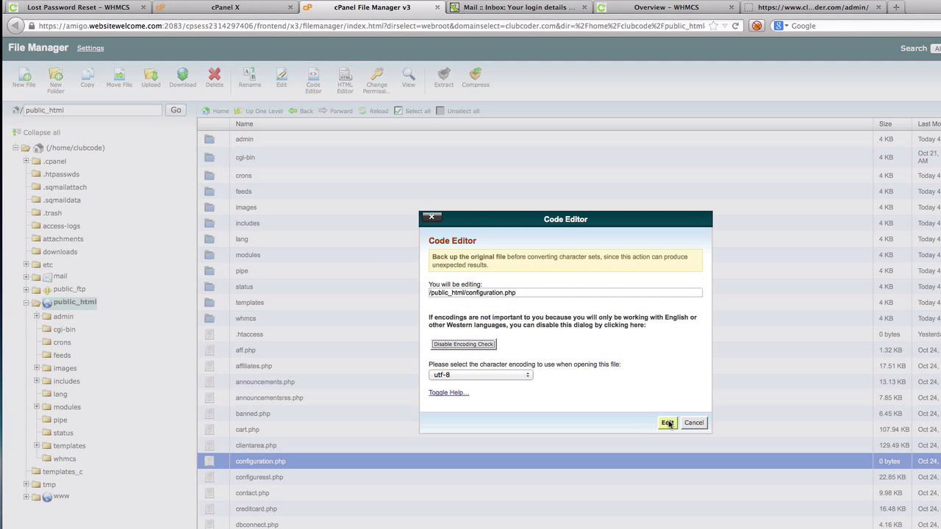
left_click(666, 423)
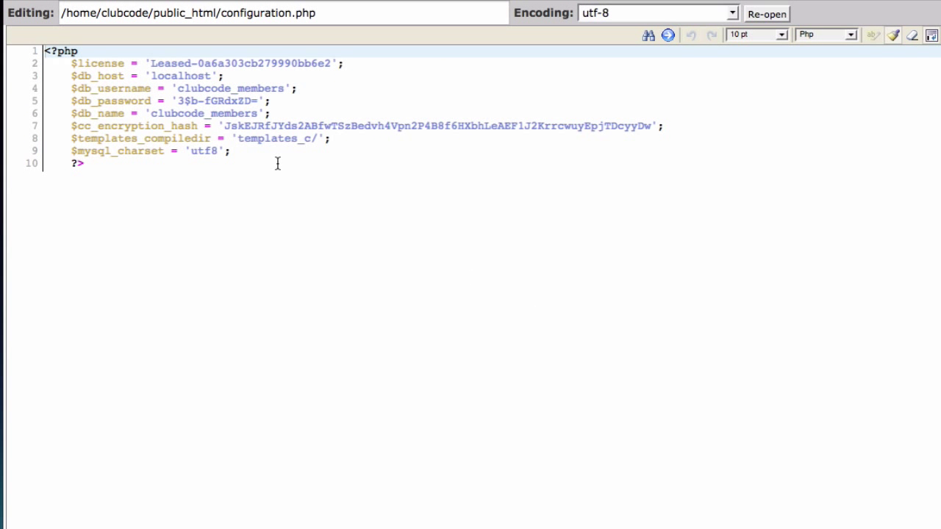
left_click(239, 141)
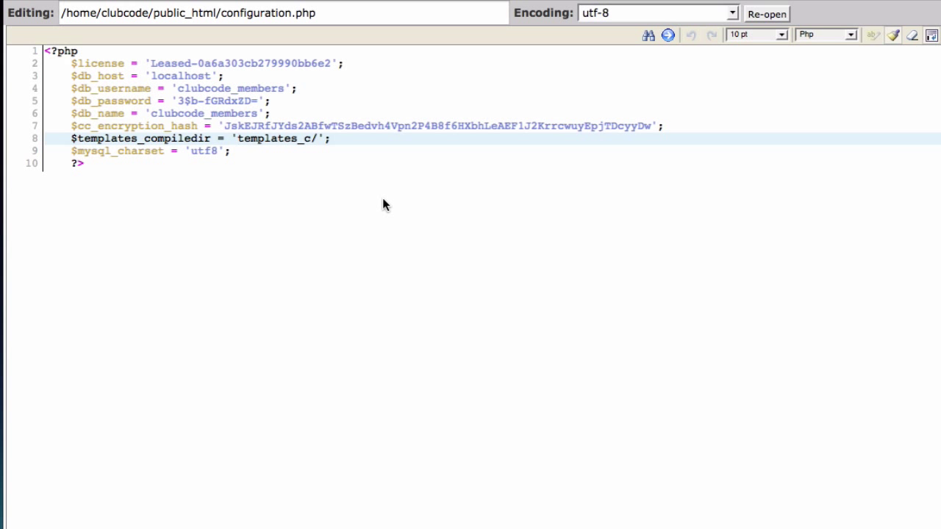
type("/home/")
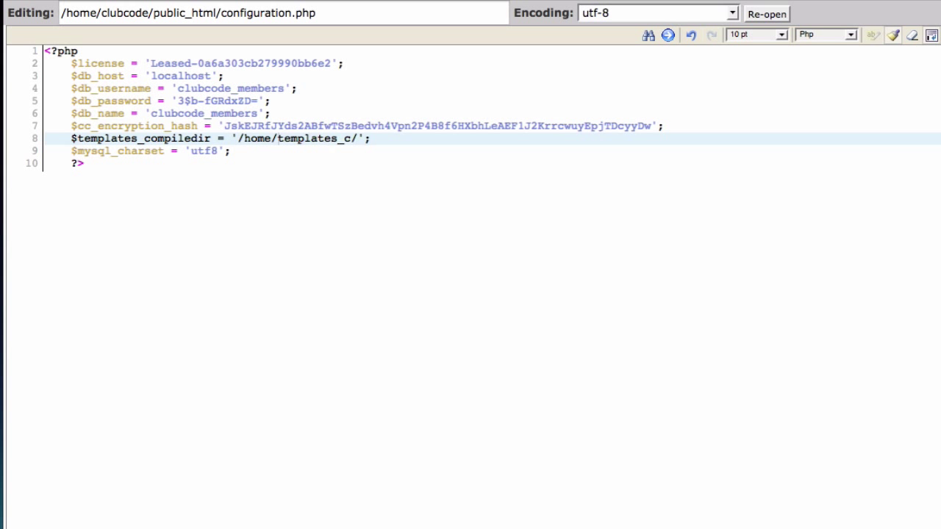
type("clubcode")
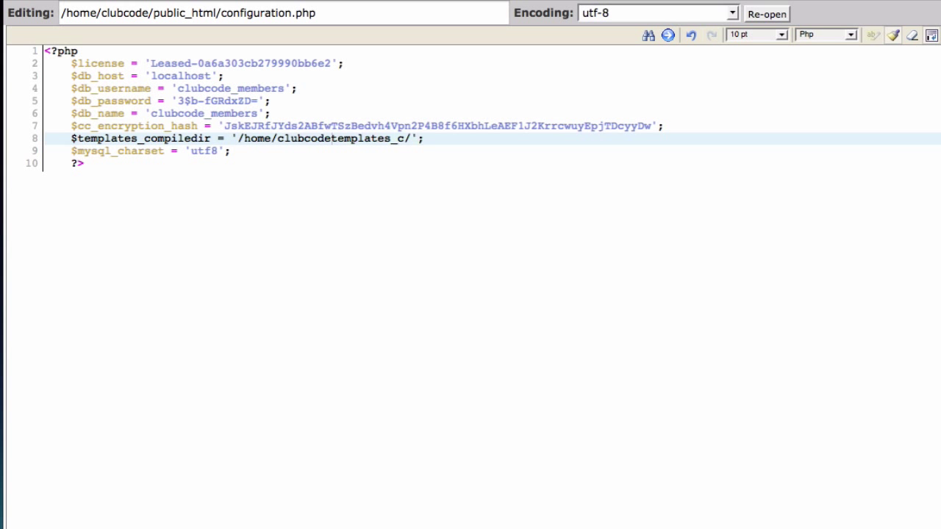
type("/")
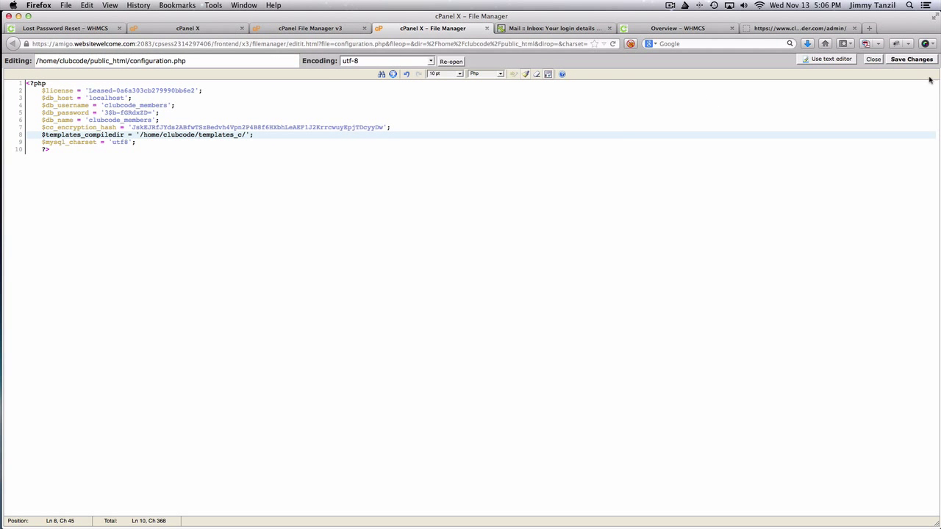
left_click(912, 58)
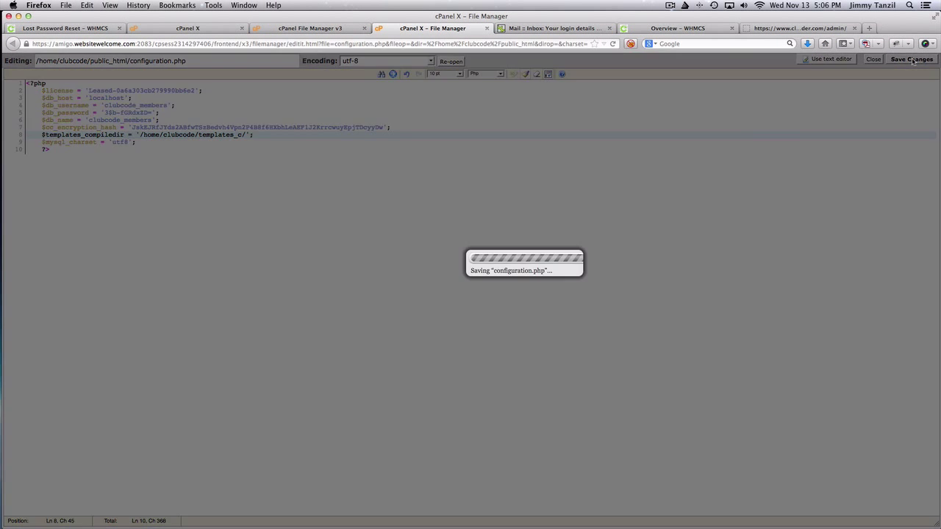
left_click(769, 29)
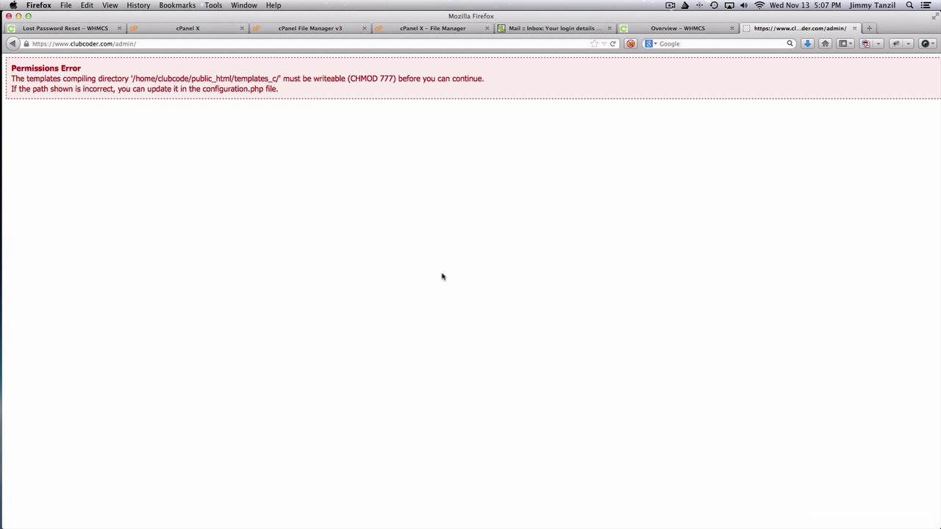
key("super+r")
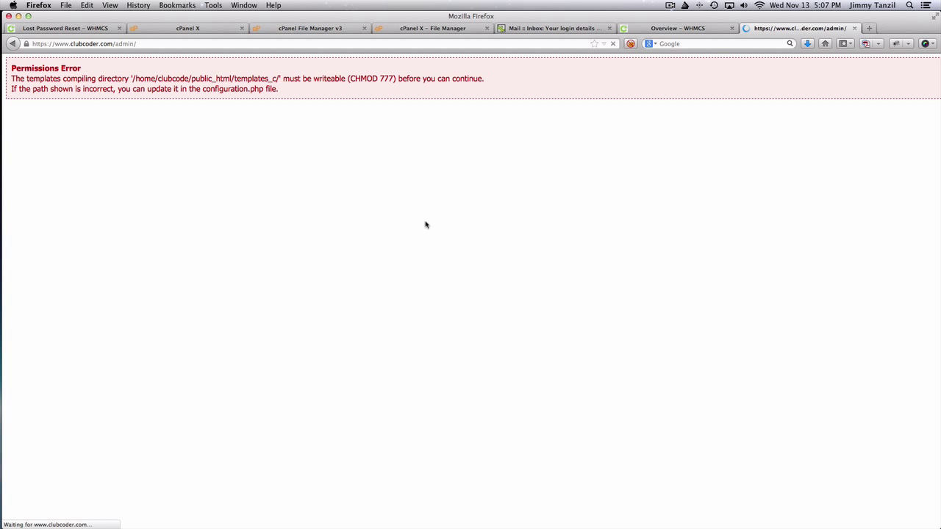